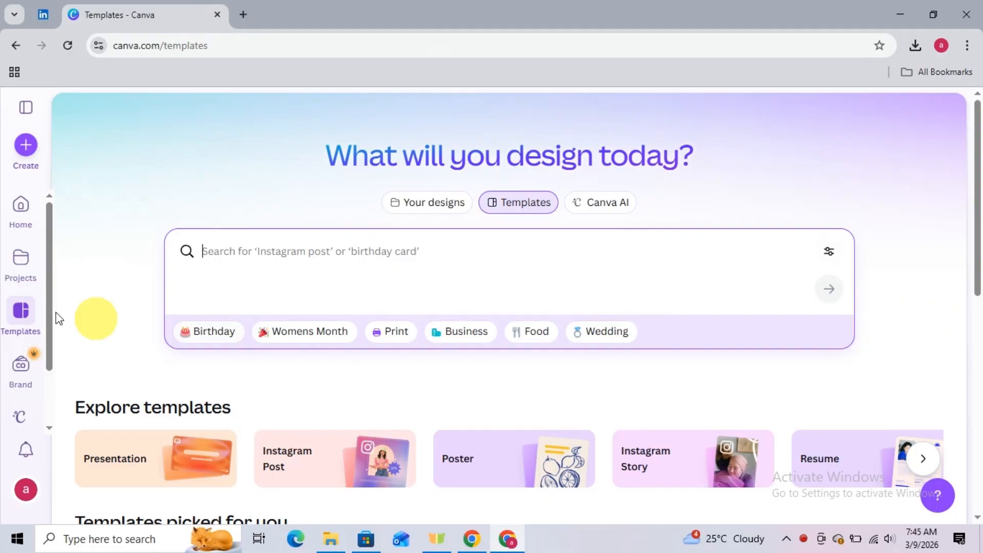
# Search the template library for "linkedin banner"
pyautogui.click(25, 318)
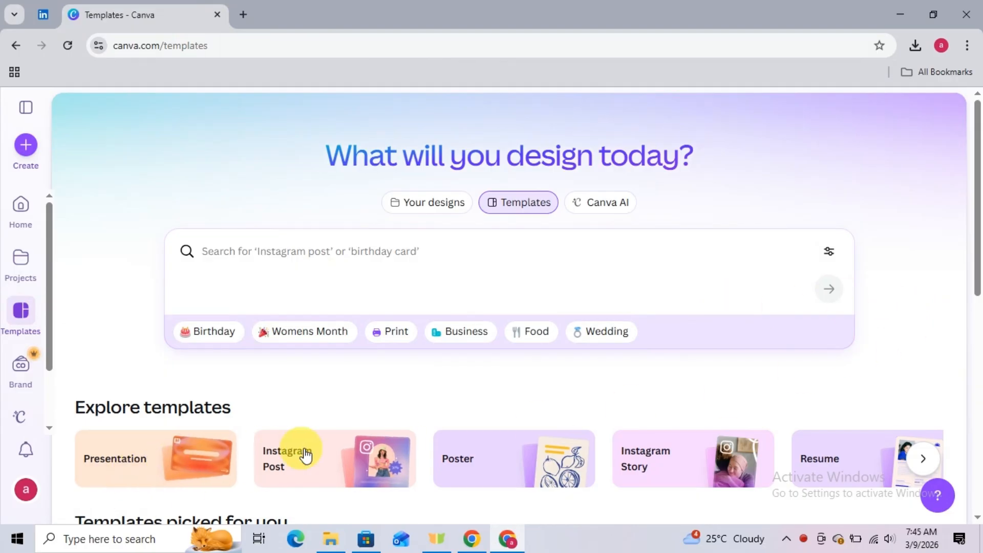
pyautogui.click(918, 466)
pyautogui.click(920, 464)
pyautogui.click(369, 257)
pyautogui.write('linkedin banner')
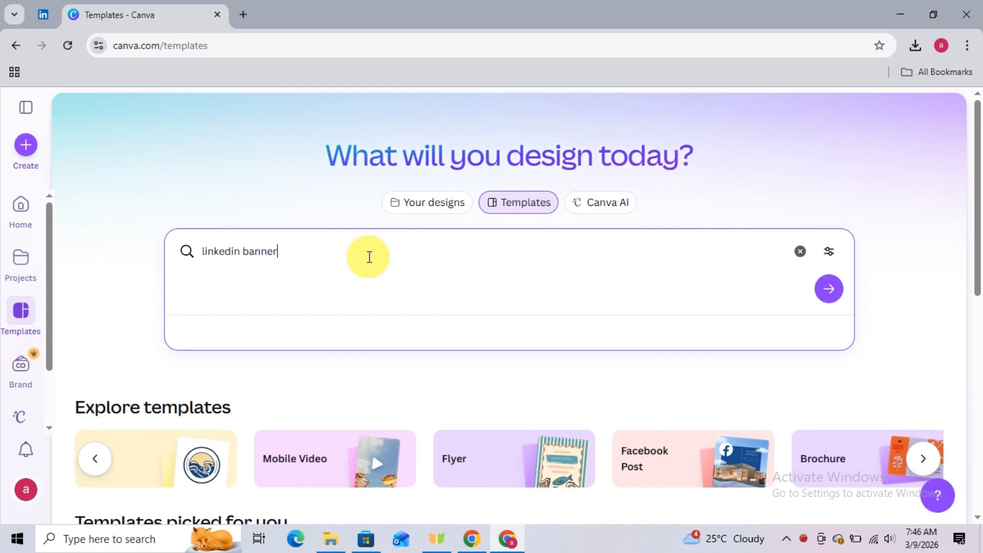
pyautogui.click(830, 288)
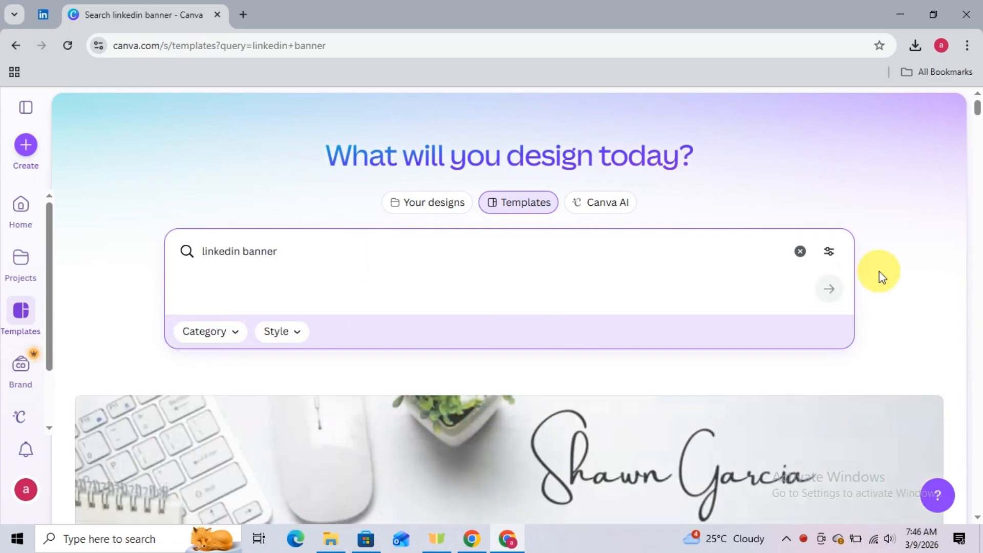
# Find the Beige Modern Elegant Personal LinkedIn Banner template among the search results and open it for customizing
pyautogui.scroll(-7, 886, 271)
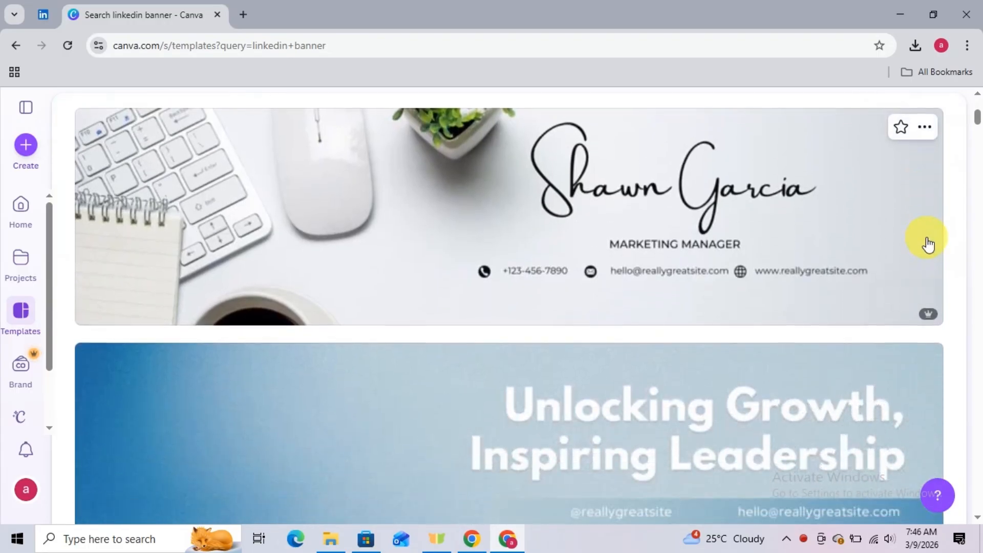
pyautogui.scroll(-4, 928, 243)
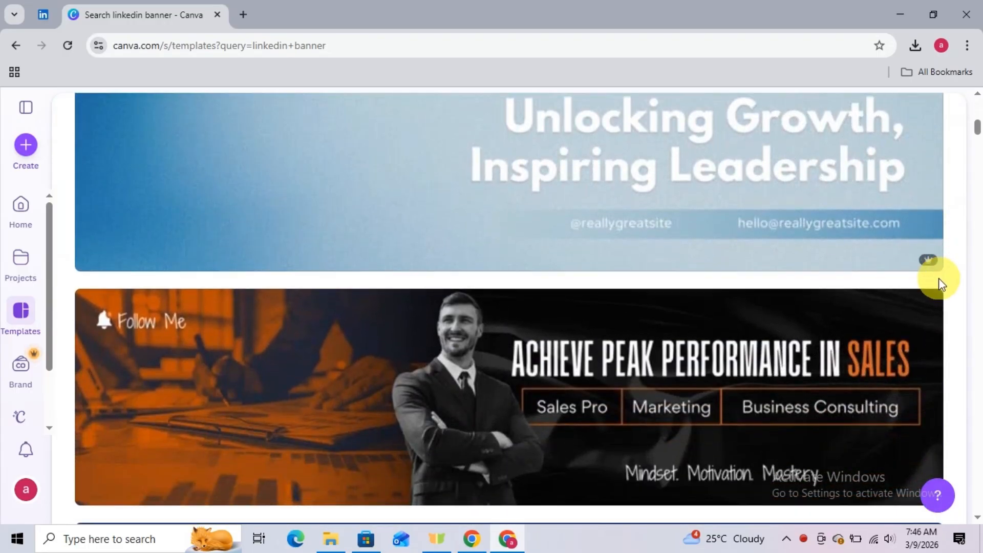
pyautogui.scroll(-6, 940, 283)
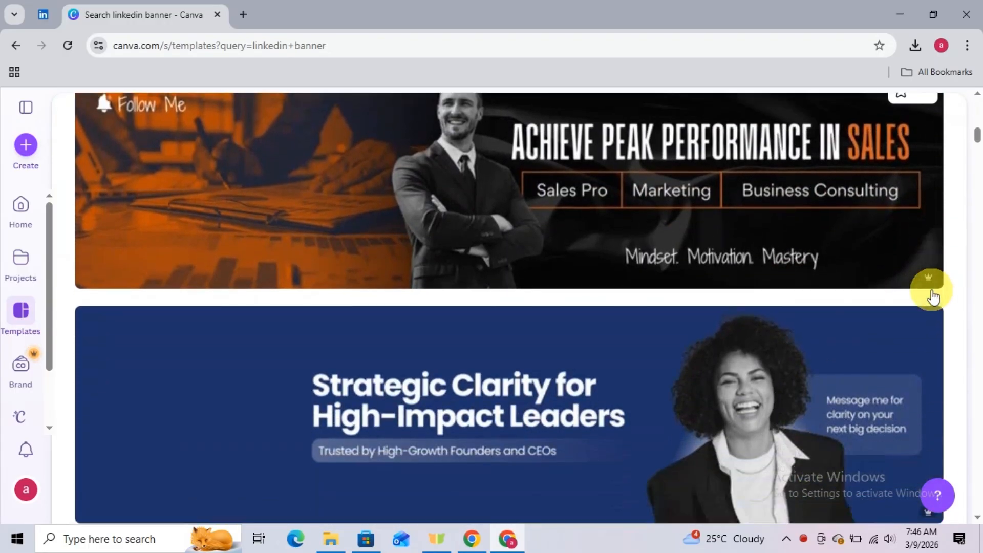
pyautogui.scroll(-4, 933, 297)
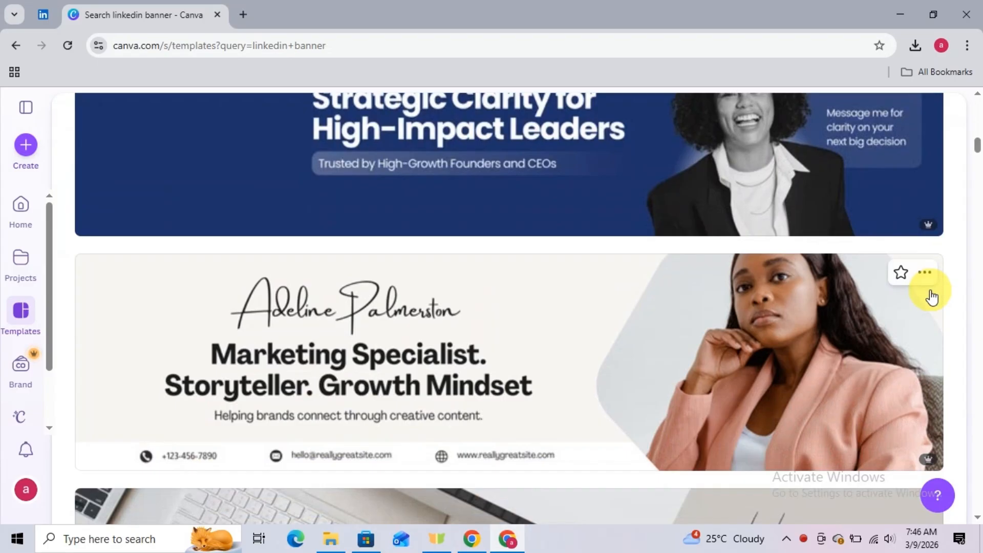
pyautogui.scroll(-3, 932, 297)
pyautogui.scroll(-10, 931, 297)
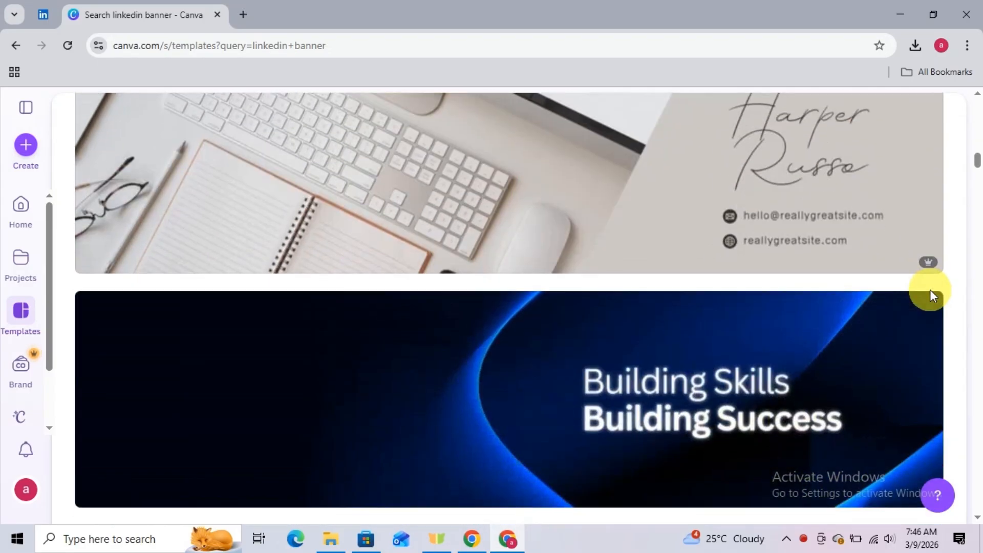
pyautogui.scroll(-3, 931, 296)
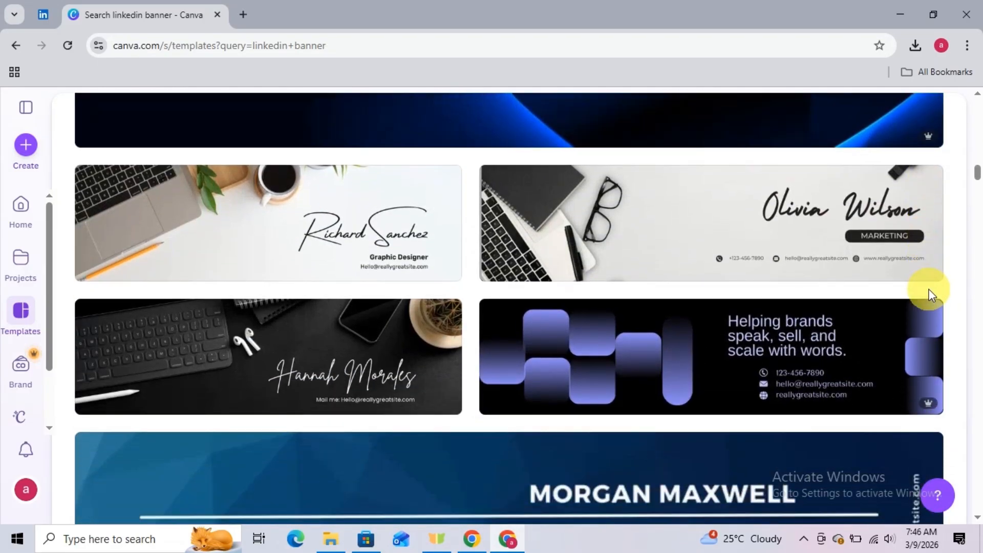
pyautogui.scroll(-13, 931, 294)
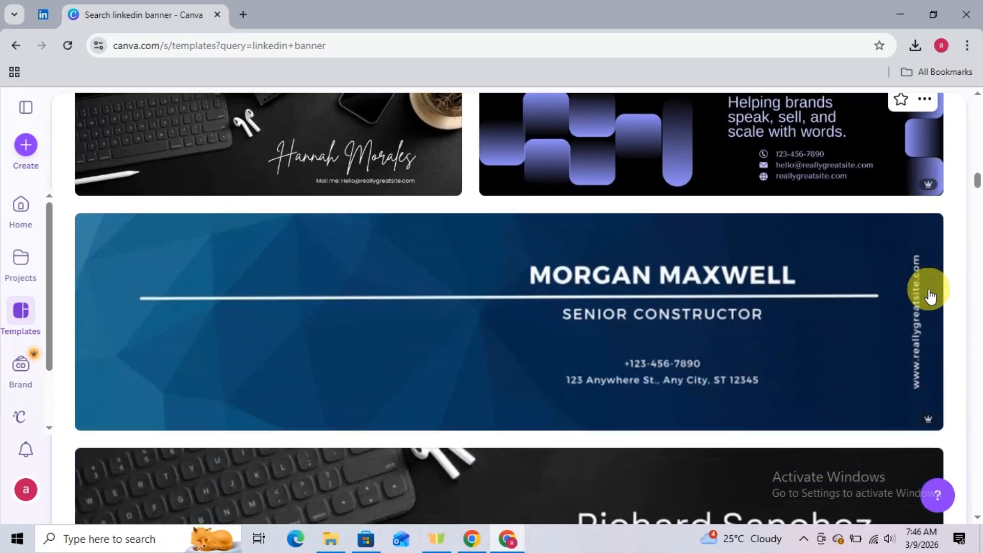
pyautogui.scroll(-10, 930, 295)
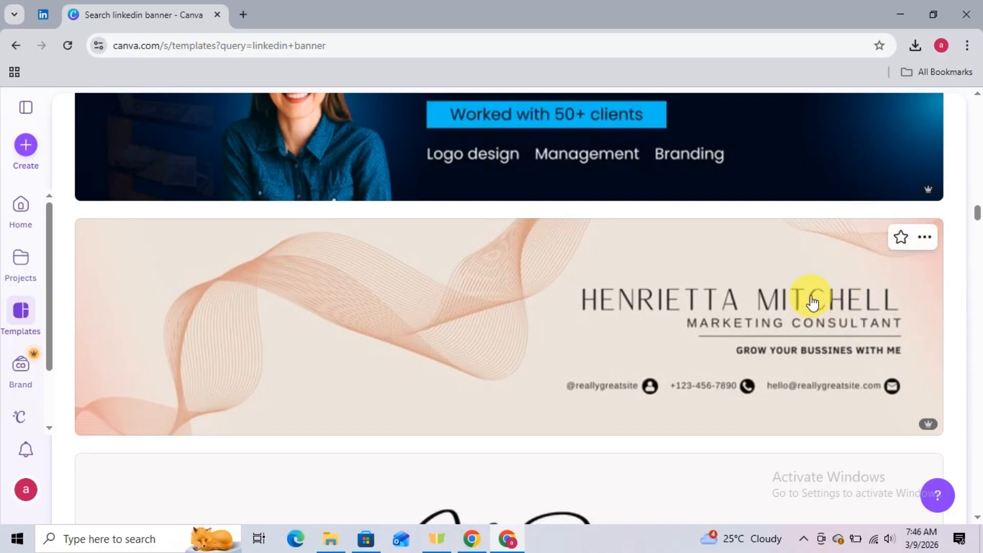
pyautogui.scroll(-7, 813, 302)
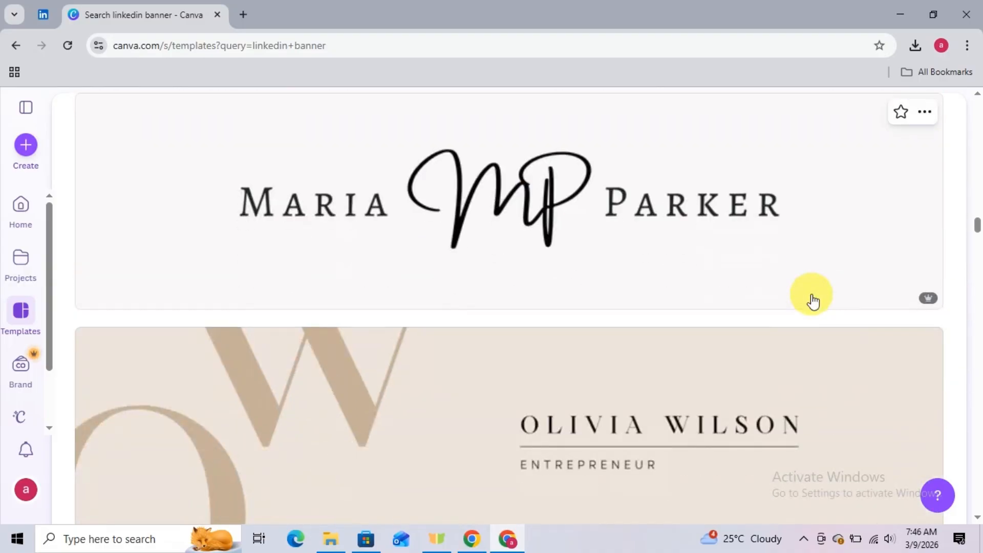
pyautogui.scroll(-4, 812, 302)
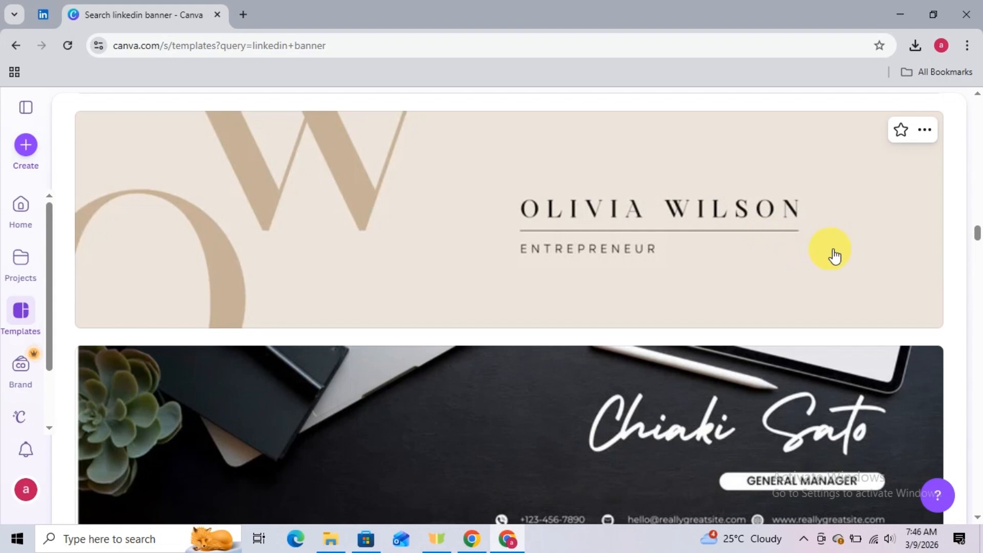
pyautogui.scroll(-10, 858, 251)
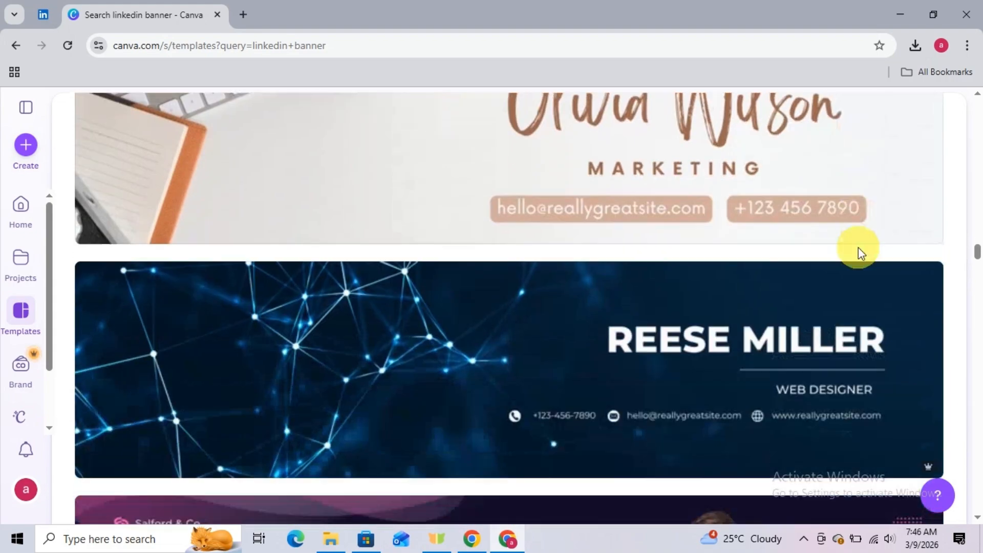
pyautogui.scroll(3, 859, 251)
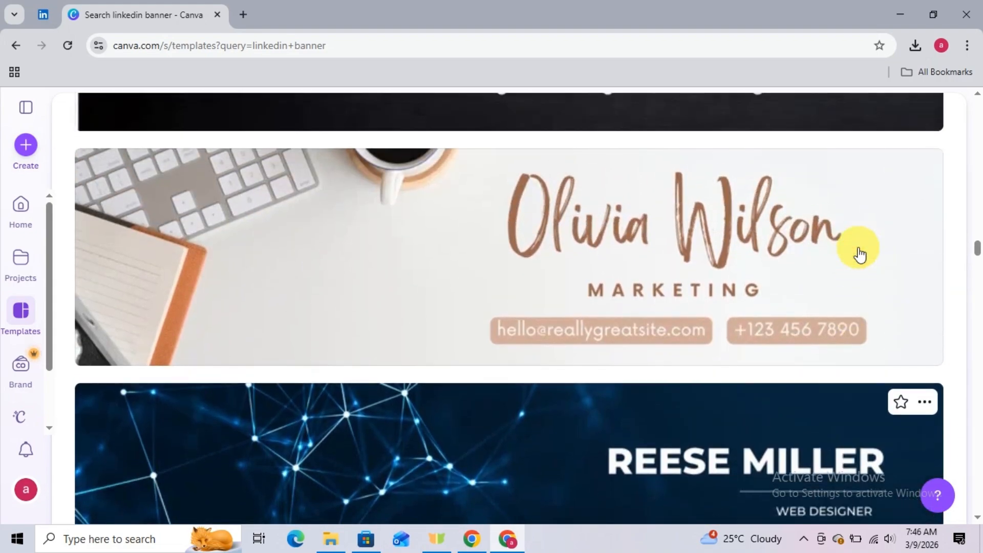
pyautogui.scroll(-7, 884, 332)
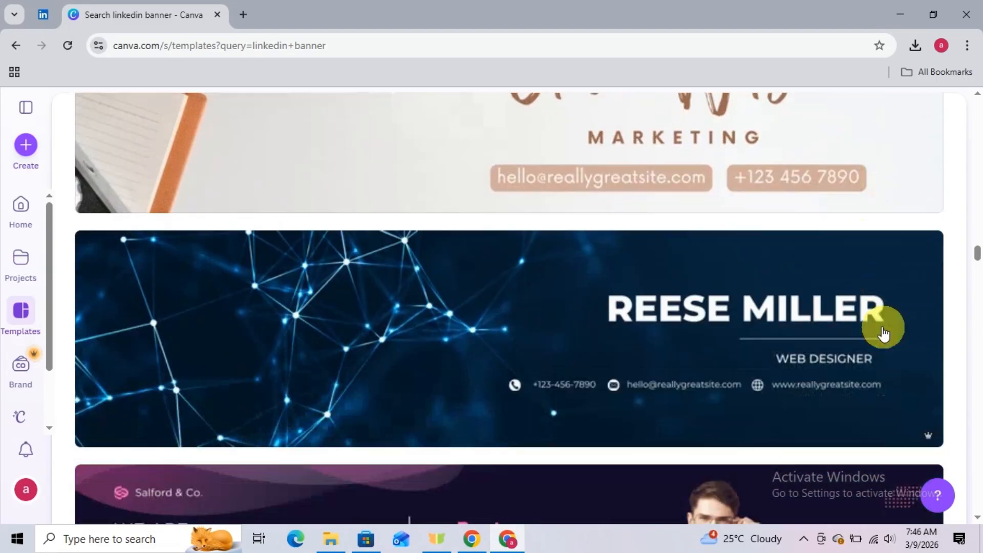
pyautogui.scroll(-15, 882, 323)
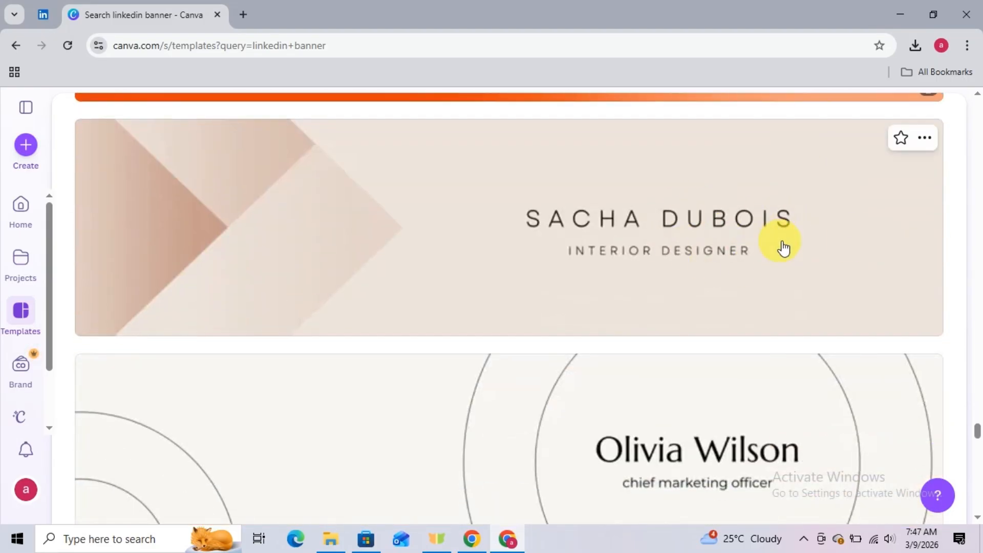
pyautogui.click(789, 240)
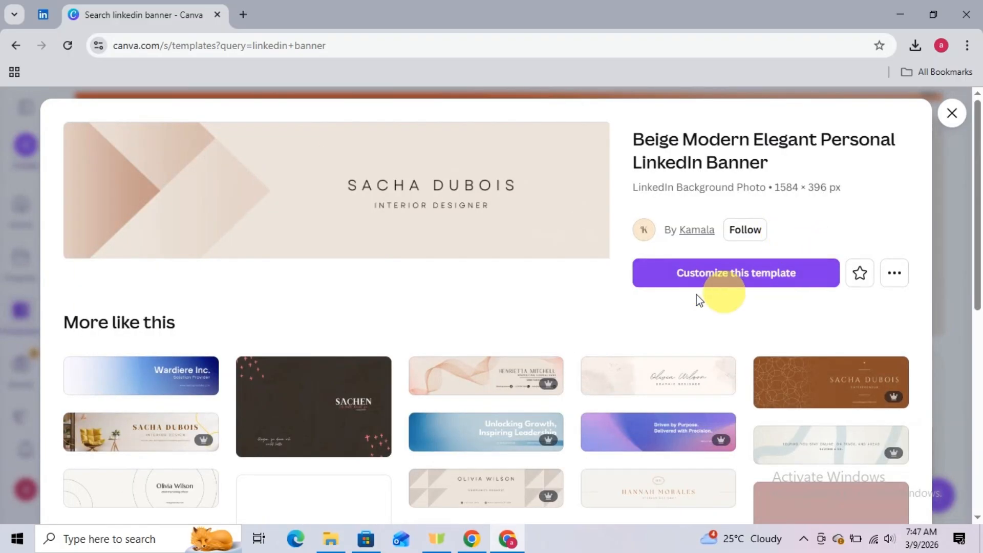
pyautogui.click(763, 277)
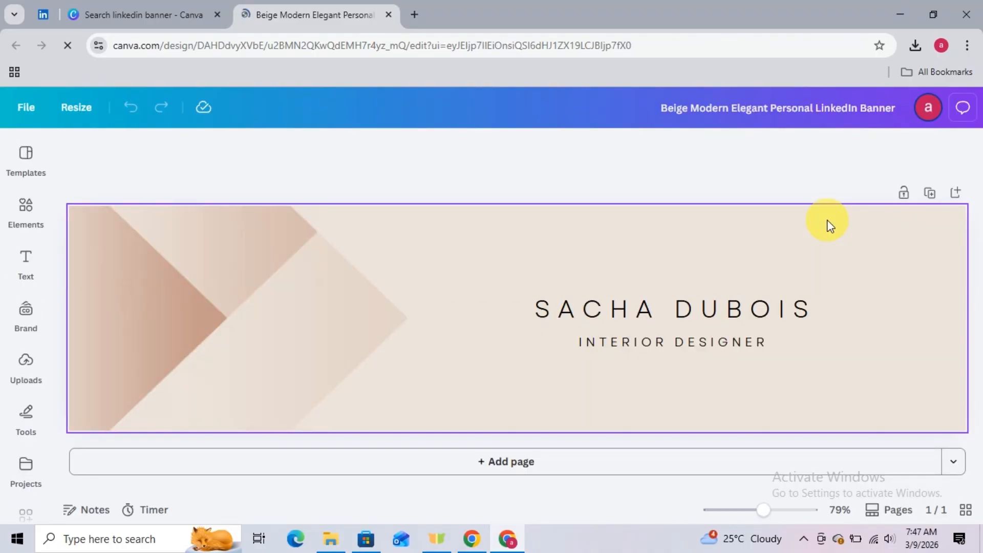
# Replace the placeholder name in the banner's large heading with the profile owner's full name in capitals
pyautogui.click(758, 310)
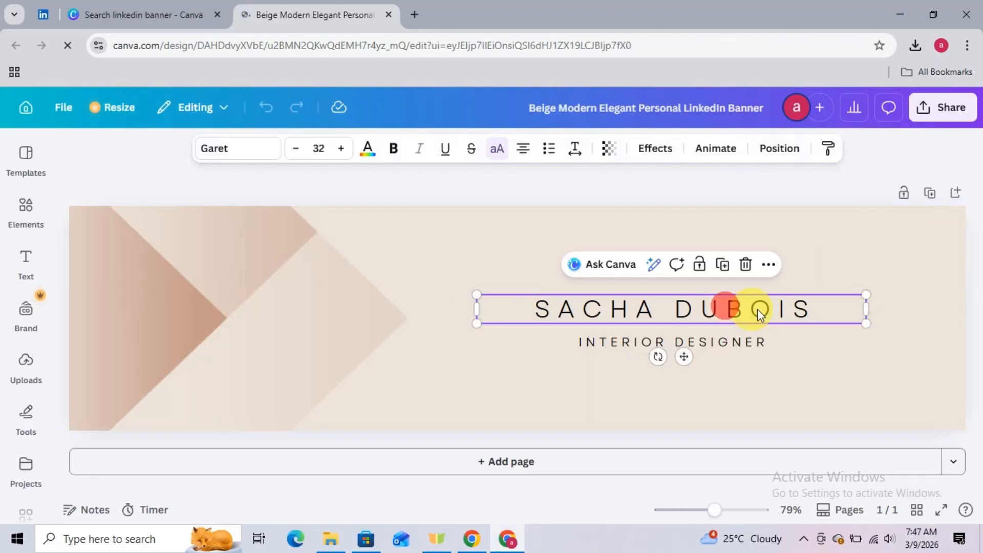
pyautogui.doubleClick(805, 309)
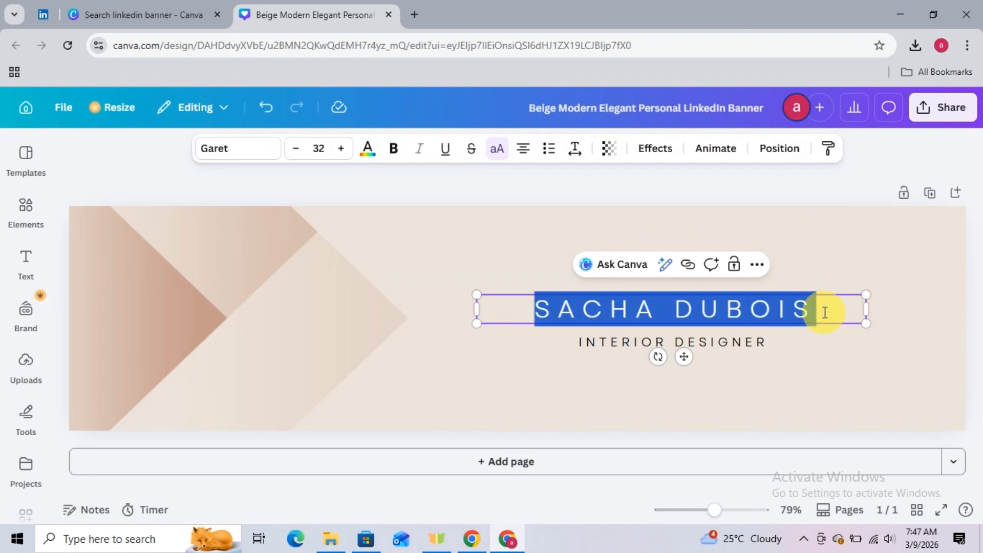
pyautogui.write('JANE DOE')
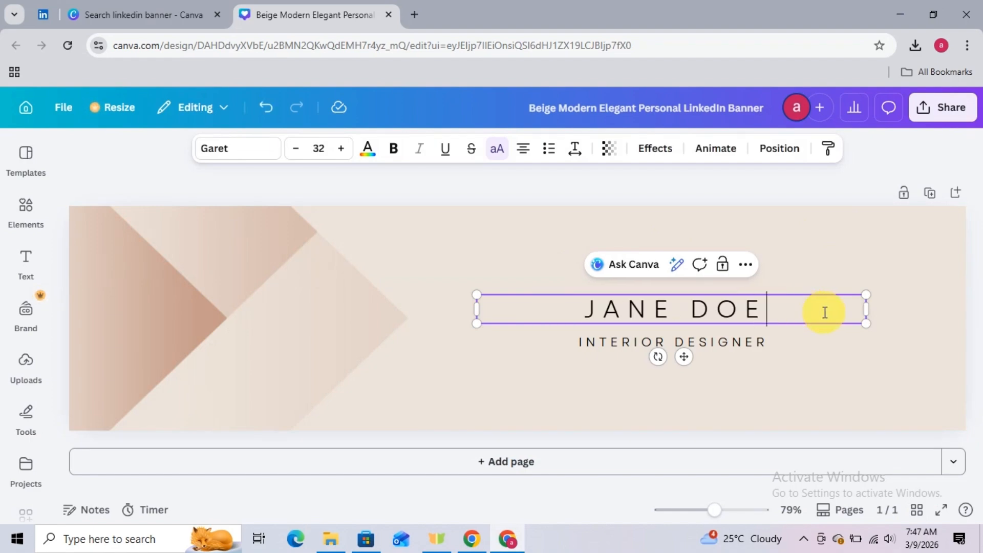
# Replace the job title "INTERIOR DESIGNER" below the name with "SOCIAL MEDIA MANAGER"
pyautogui.click(767, 339)
pyautogui.click(768, 339)
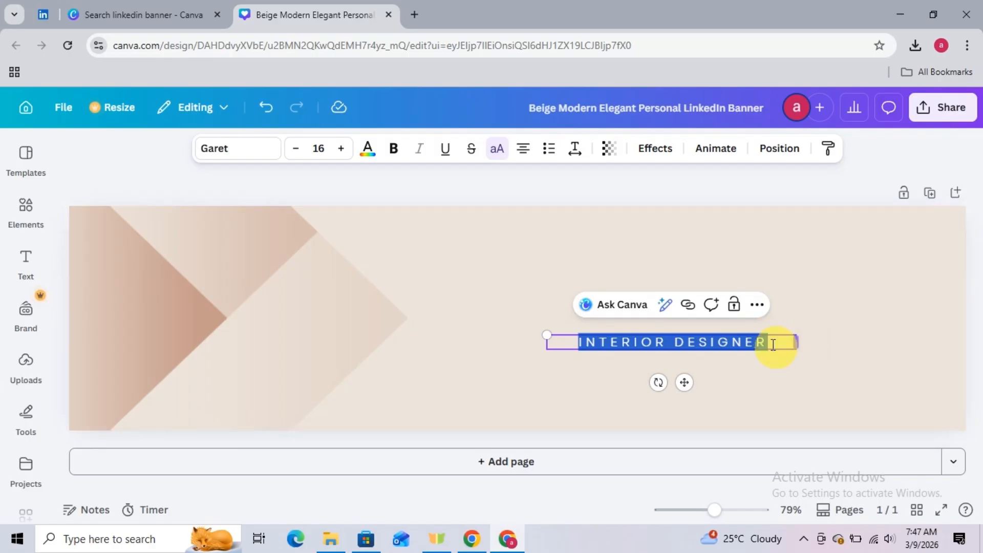
pyautogui.press('BackSpace')
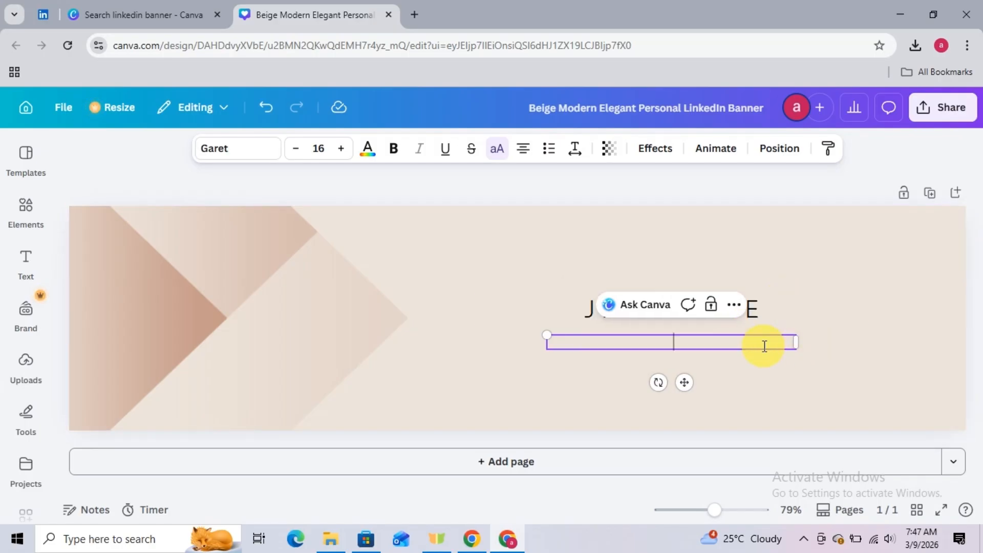
pyautogui.write('SOCIAL ME')
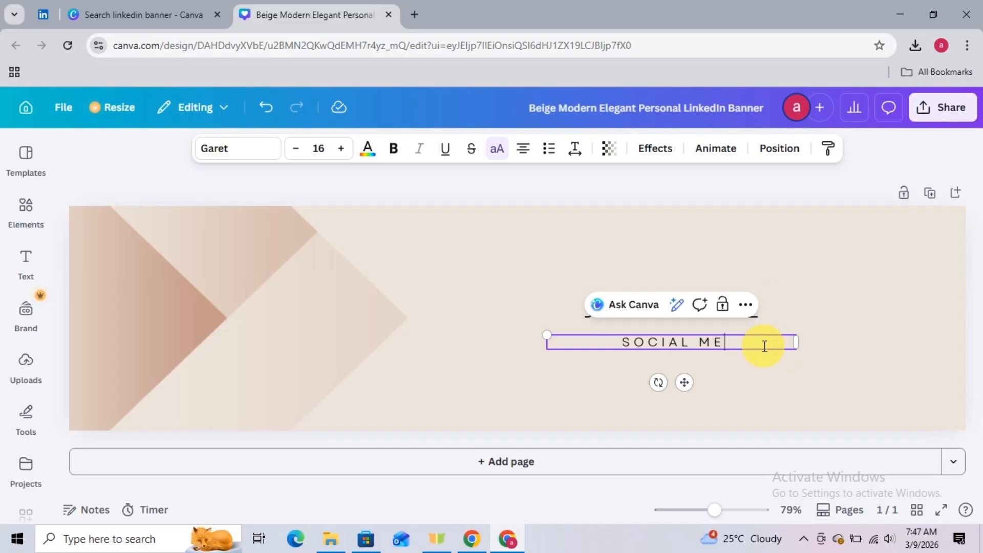
pyautogui.write('DIA MANAGER')
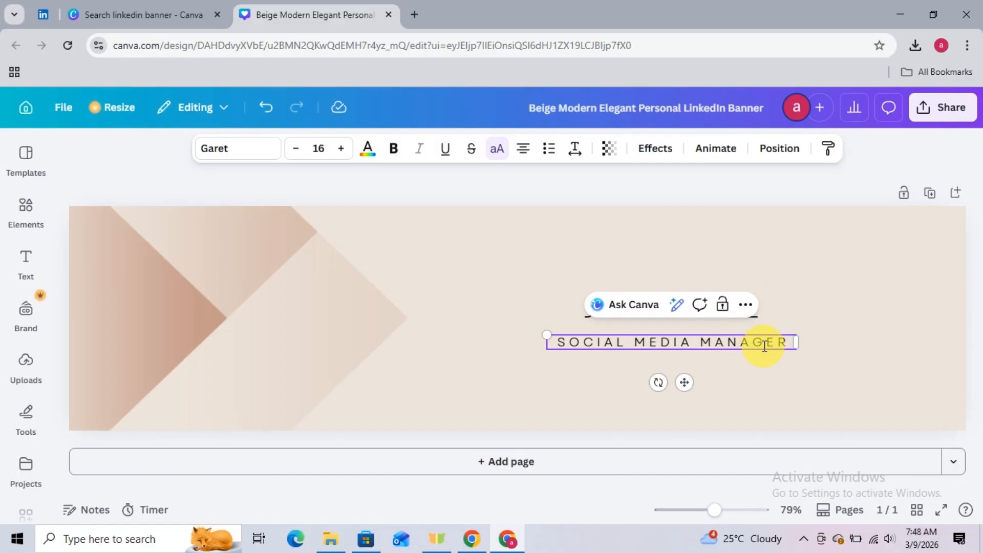
pyautogui.click(849, 281)
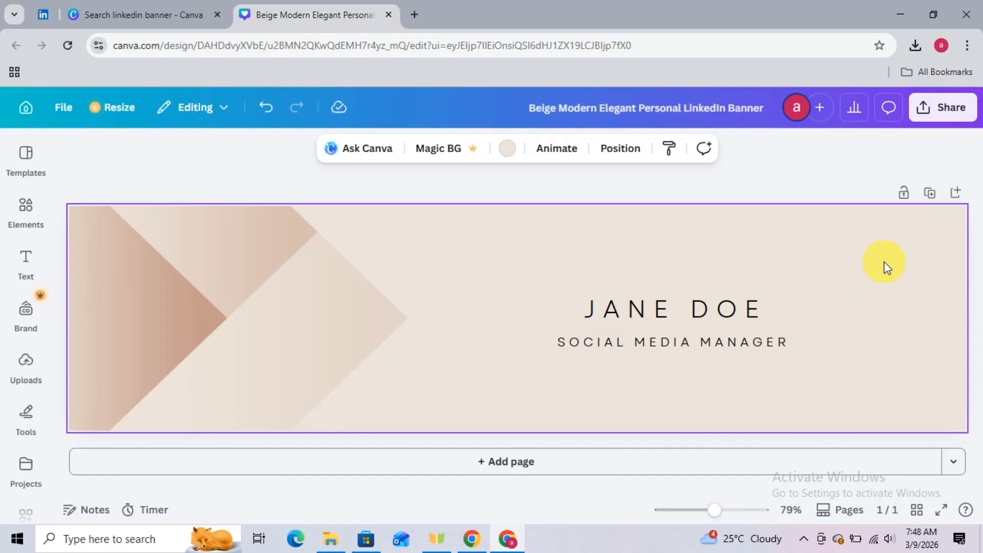
# Show the LinkedIn banner templates beside the canvas and add a blank second page to the design
pyautogui.click(25, 208)
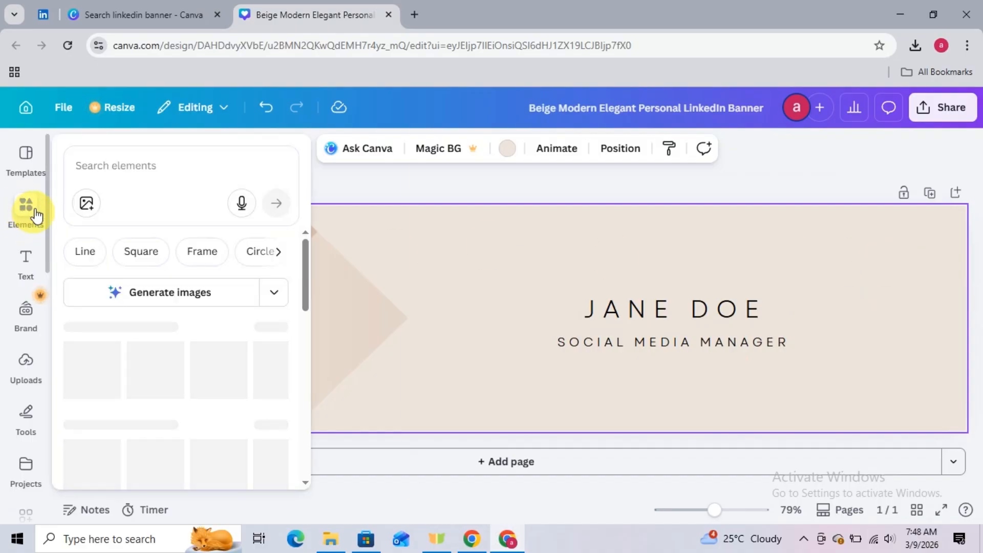
pyautogui.click(22, 163)
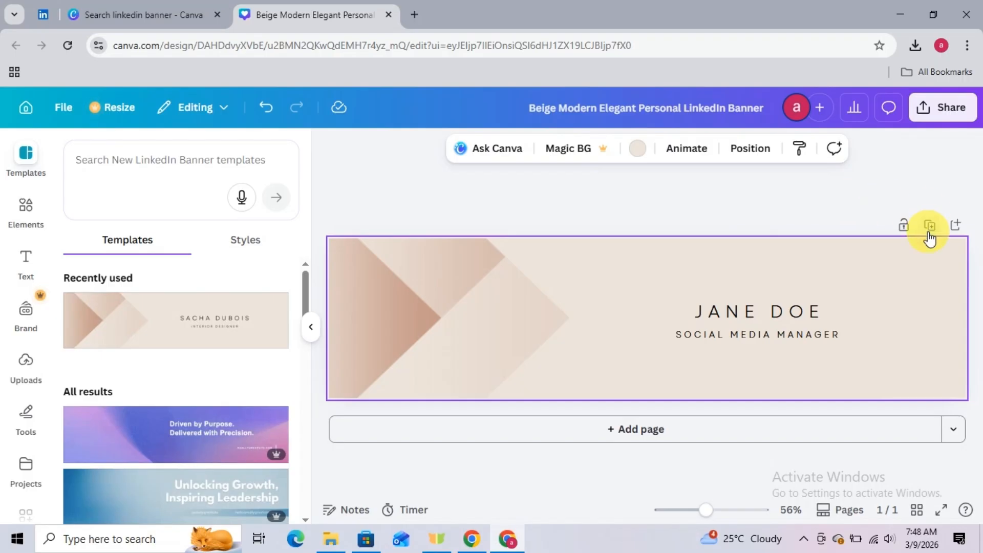
pyautogui.click(955, 226)
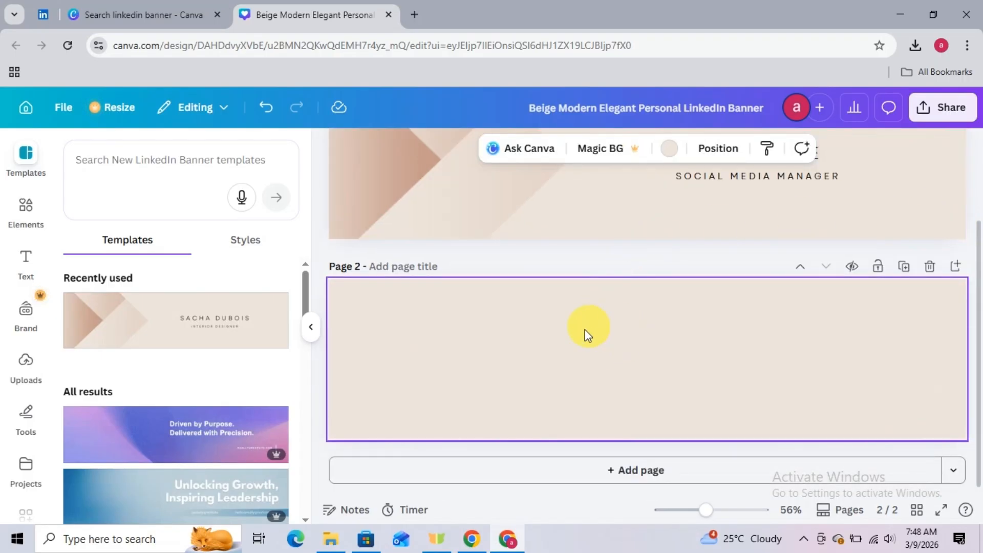
# Find the black mechanical engineer banner template with a round profile photo and apply it to the blank page 2
pyautogui.scroll(-5, 258, 314)
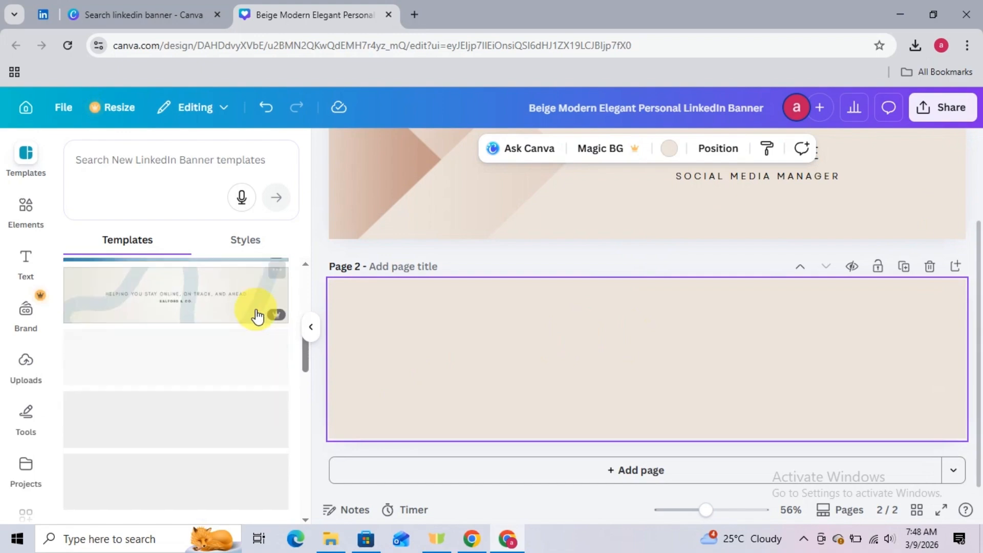
pyautogui.scroll(-5, 231, 338)
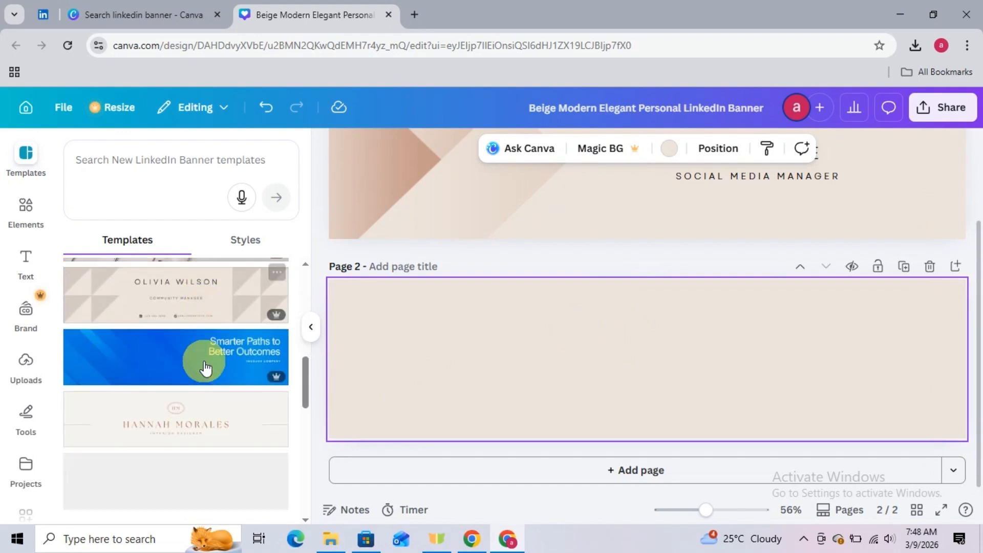
pyautogui.scroll(-5, 219, 353)
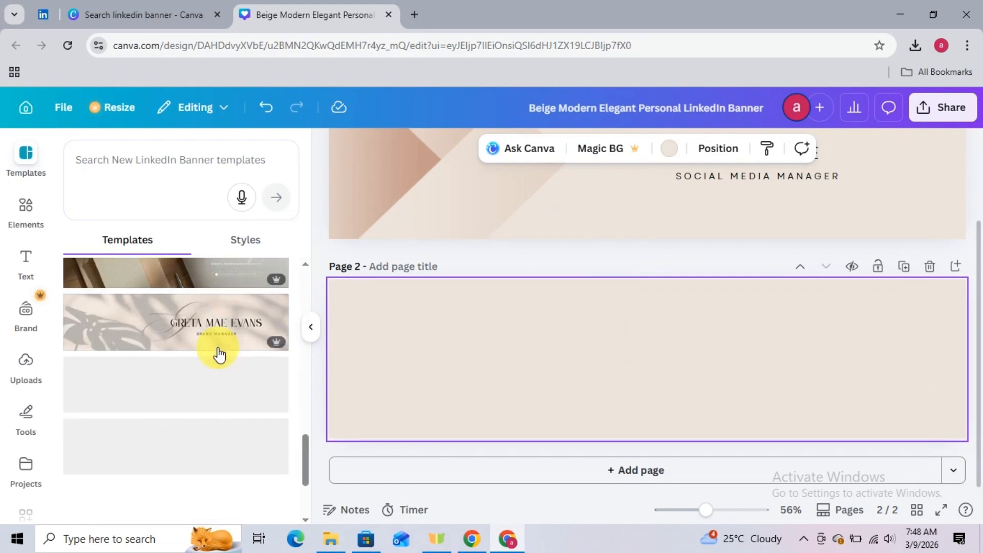
pyautogui.scroll(-2, 225, 328)
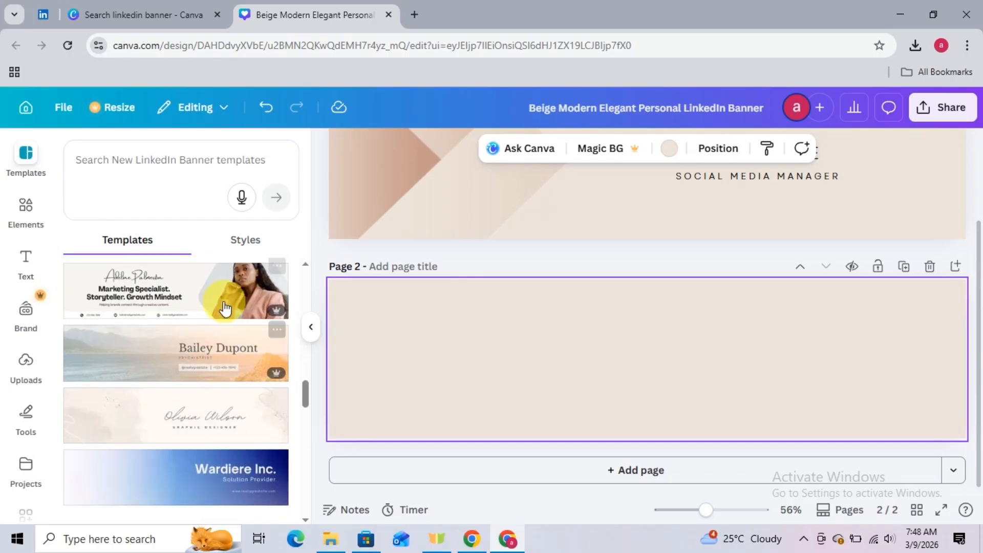
pyautogui.scroll(-8, 227, 323)
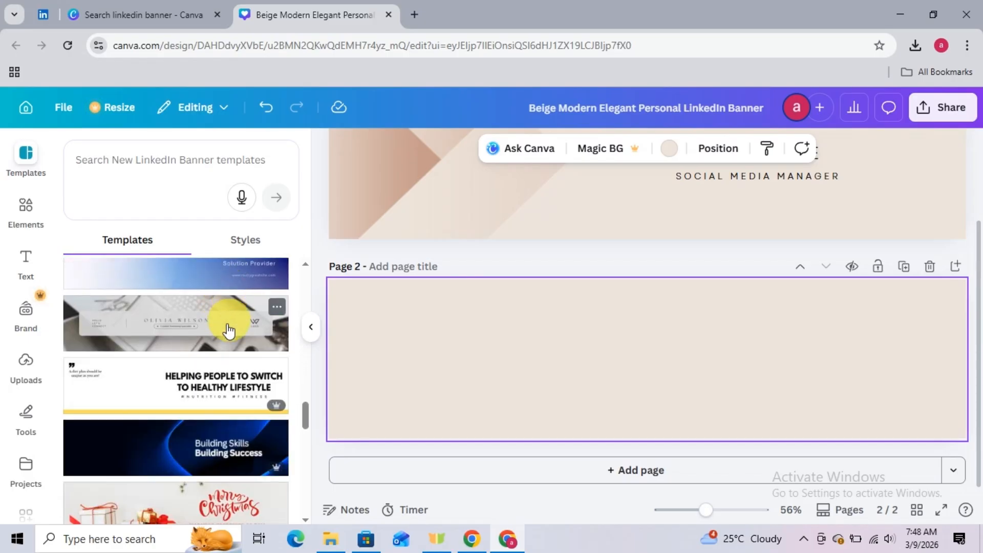
pyautogui.scroll(-5, 226, 330)
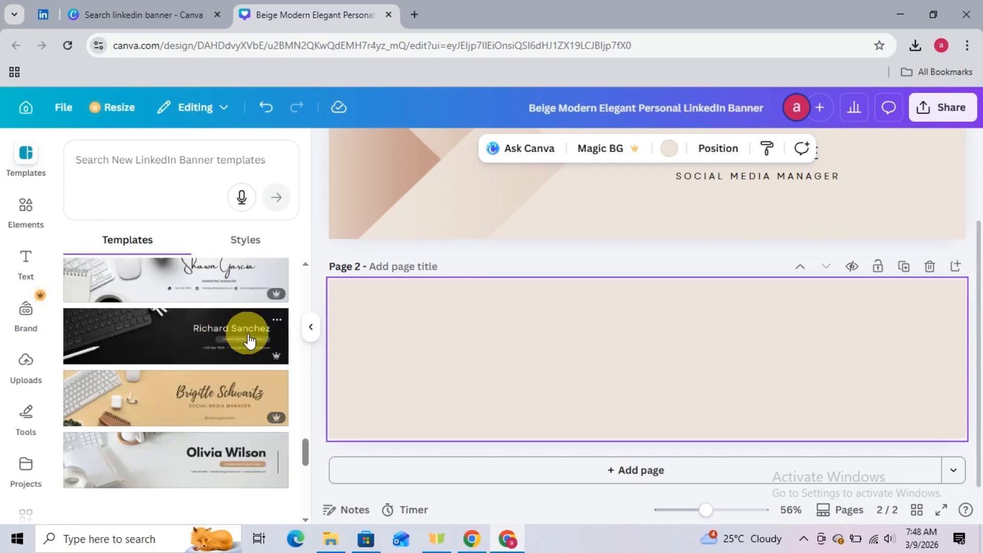
pyautogui.scroll(-1, 241, 341)
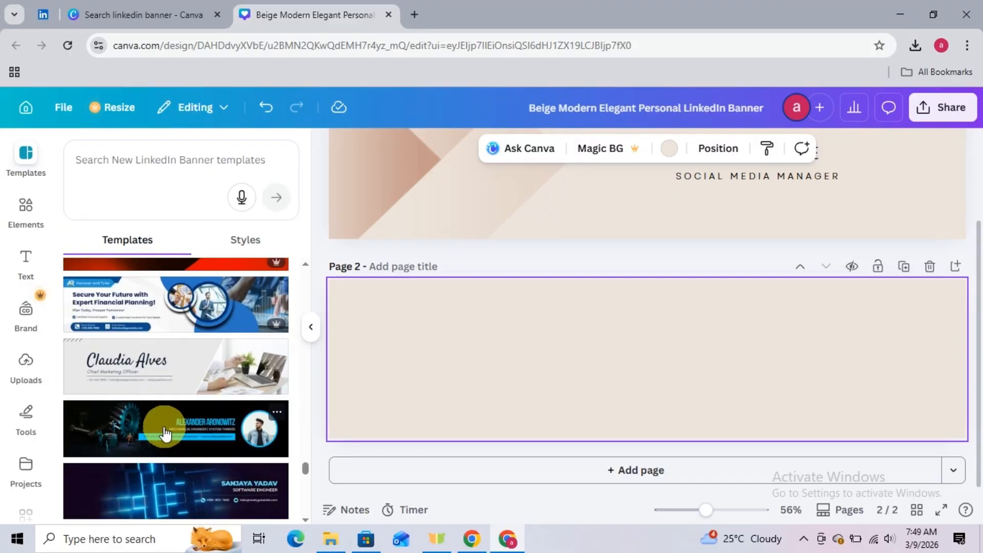
pyautogui.moveTo(163, 429); pyautogui.dragTo(500, 328)
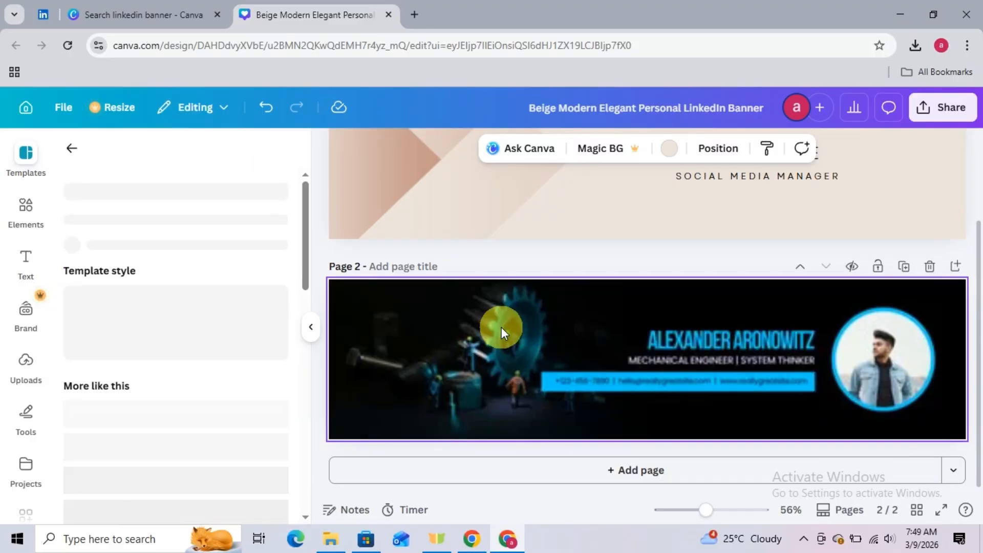
pyautogui.click(310, 331)
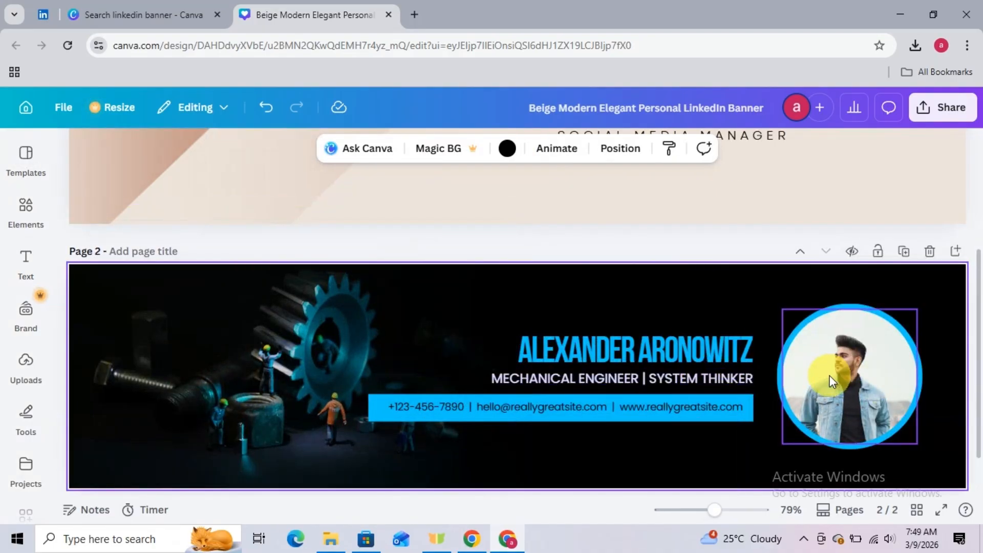
# Copy the blue circle and round photo frame from page 2 onto the beige banner, beside the name
pyautogui.scroll(-2, 875, 371)
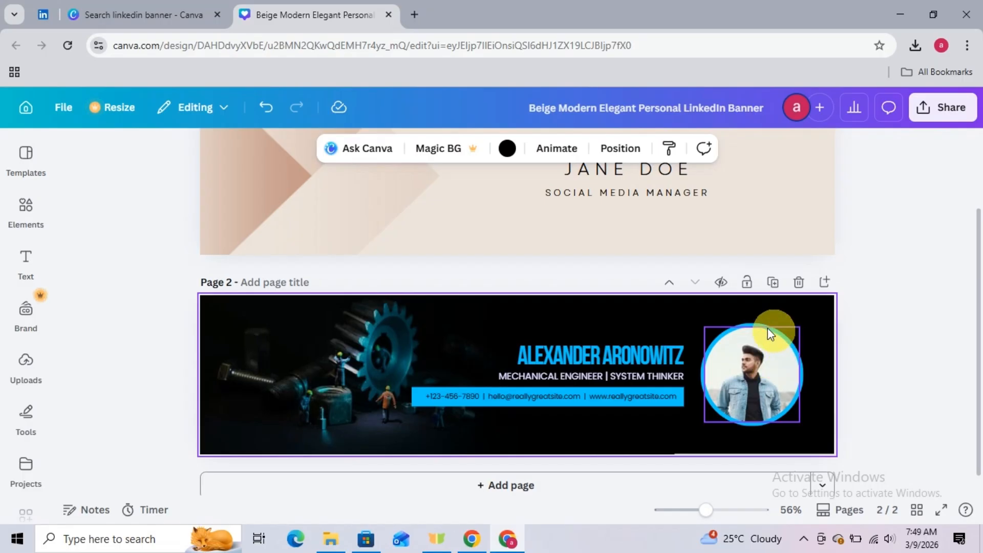
pyautogui.scroll(2, 756, 327)
pyautogui.rightClick(789, 235)
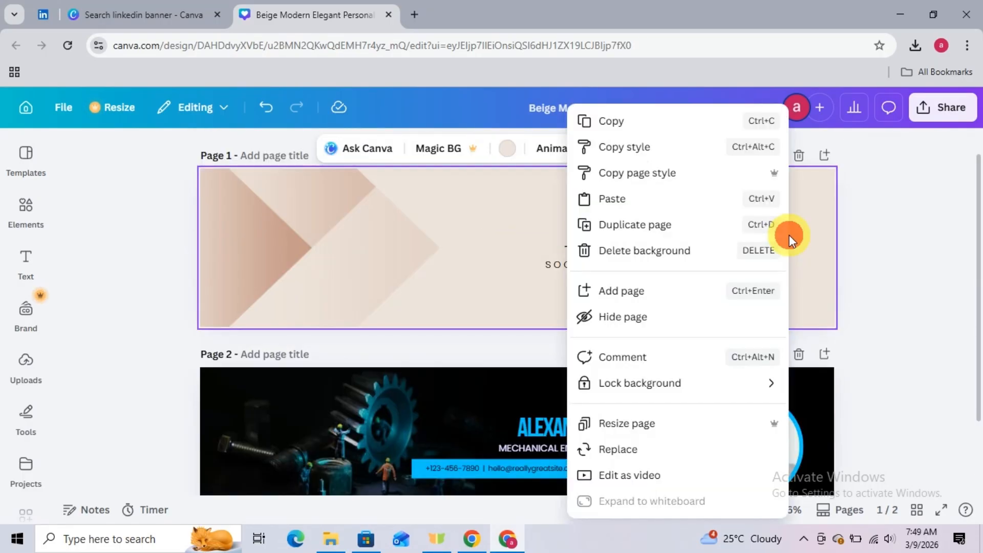
pyautogui.click(684, 209)
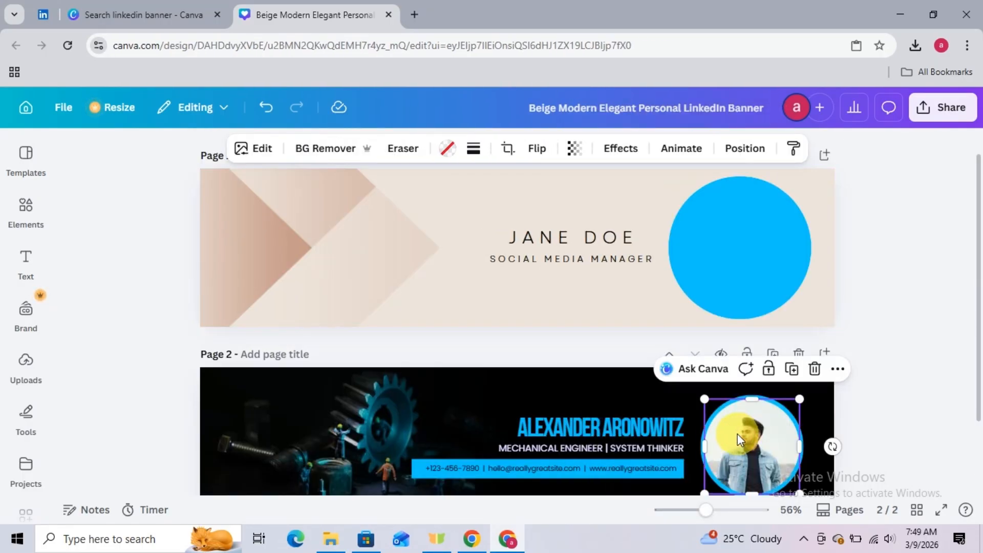
pyautogui.moveTo(737, 434); pyautogui.dragTo(749, 239)
pyautogui.click(871, 246)
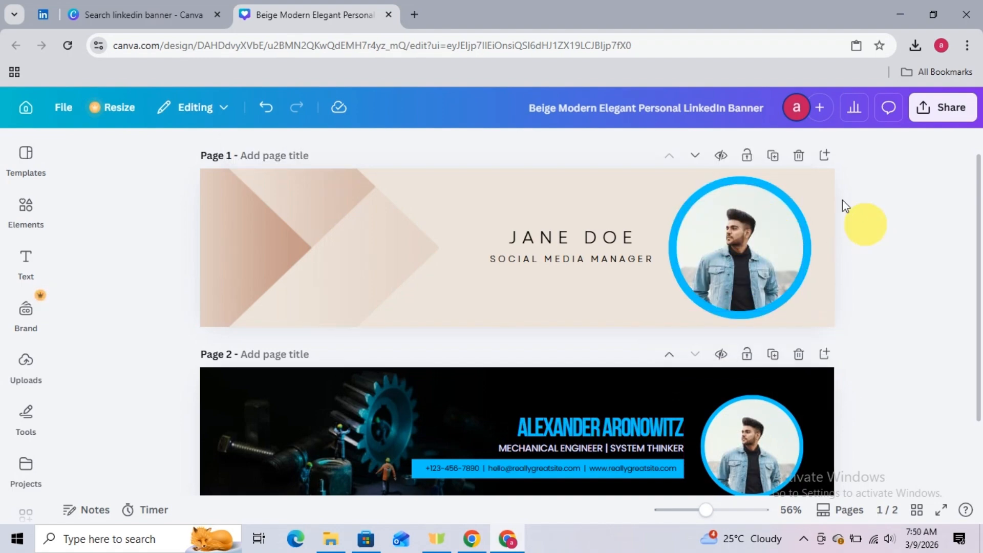
# Remove the sample man's photo from the round frame on page 1, keeping the empty frame
pyautogui.click(748, 182)
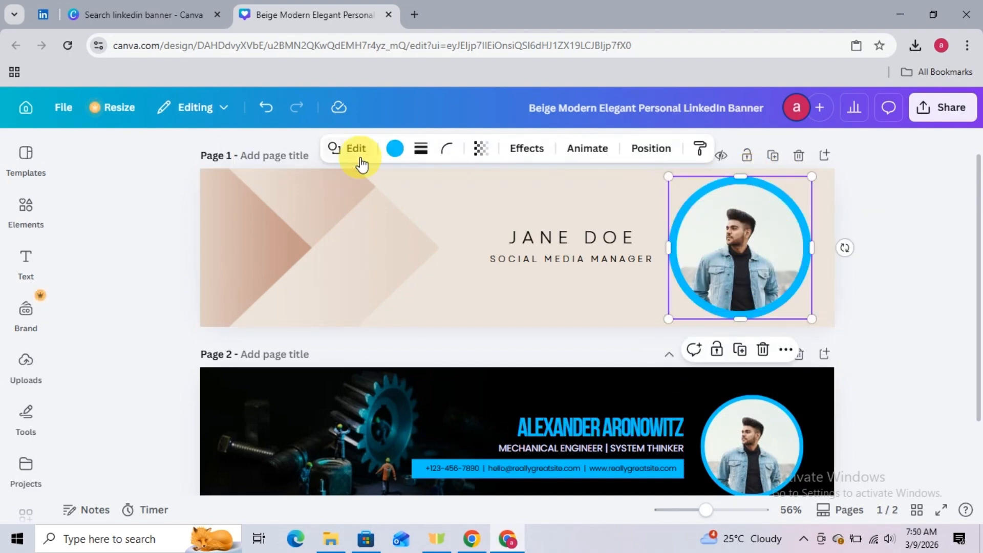
pyautogui.click(749, 237)
pyautogui.press('Delete')
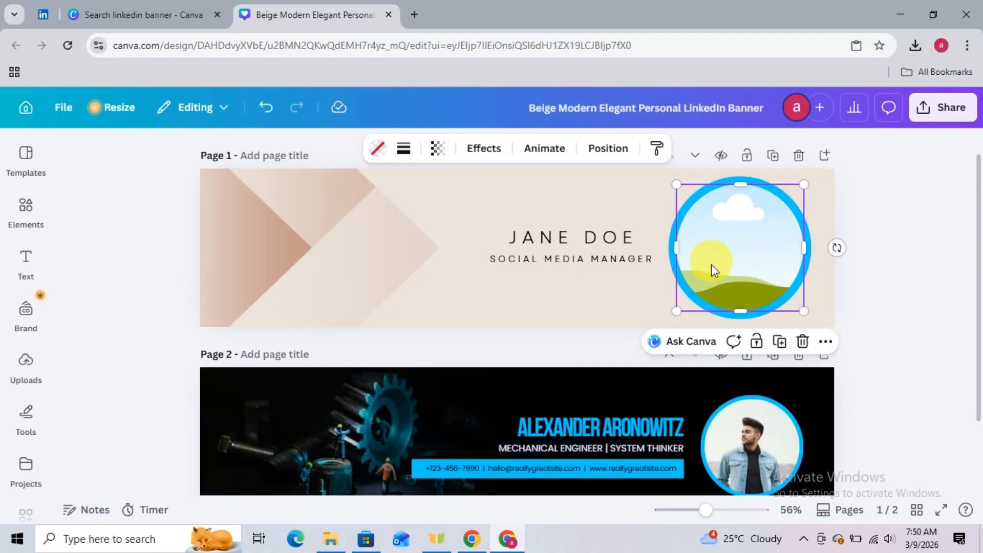
# Upload the portrait image "Untitled design (1)" from Downloads and place it in the round frame on page 1
pyautogui.click(30, 370)
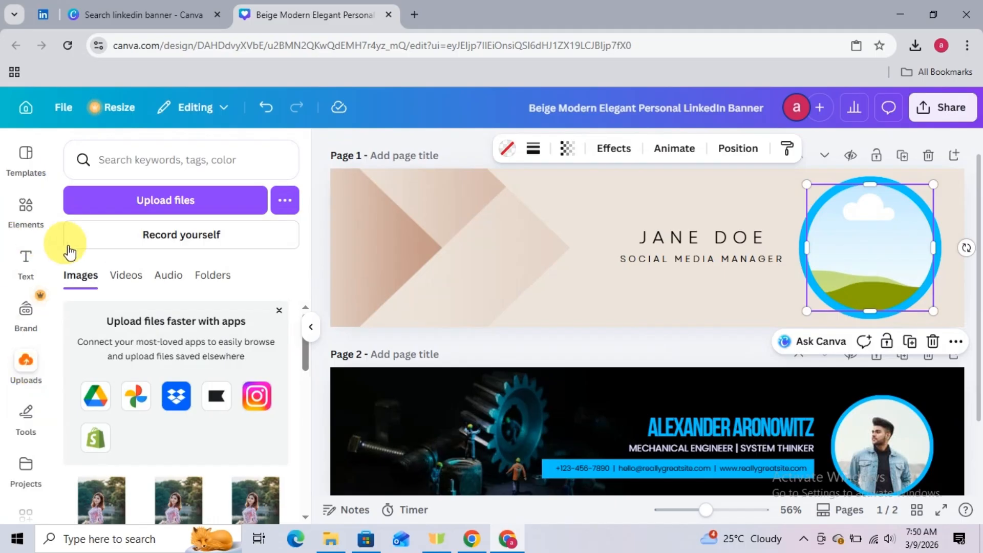
pyautogui.click(323, 207)
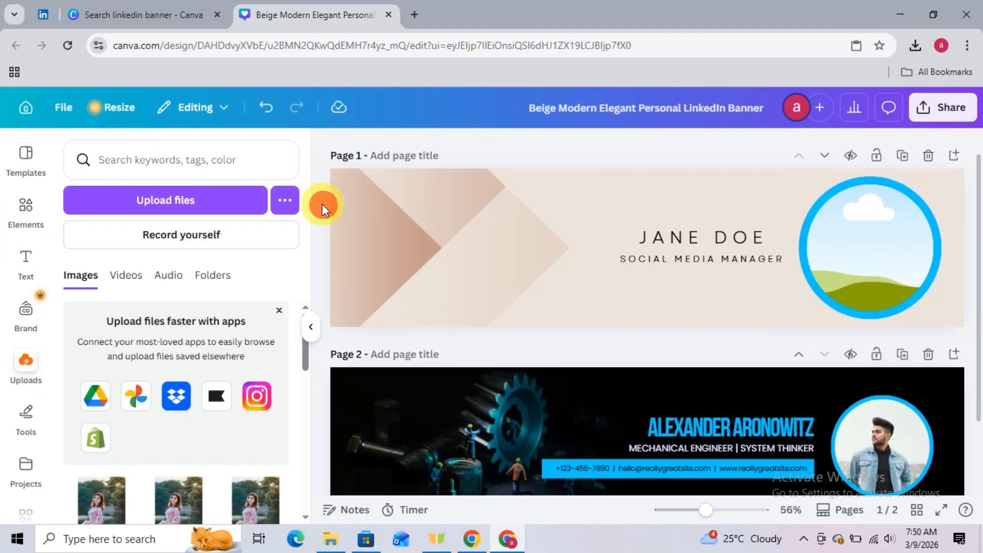
pyautogui.click(198, 210)
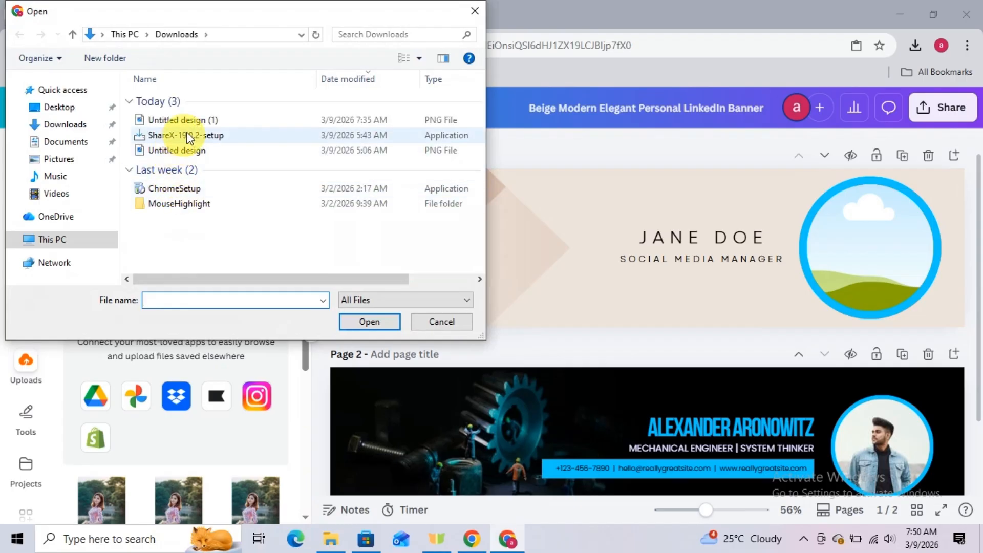
pyautogui.click(196, 121)
pyautogui.click(382, 323)
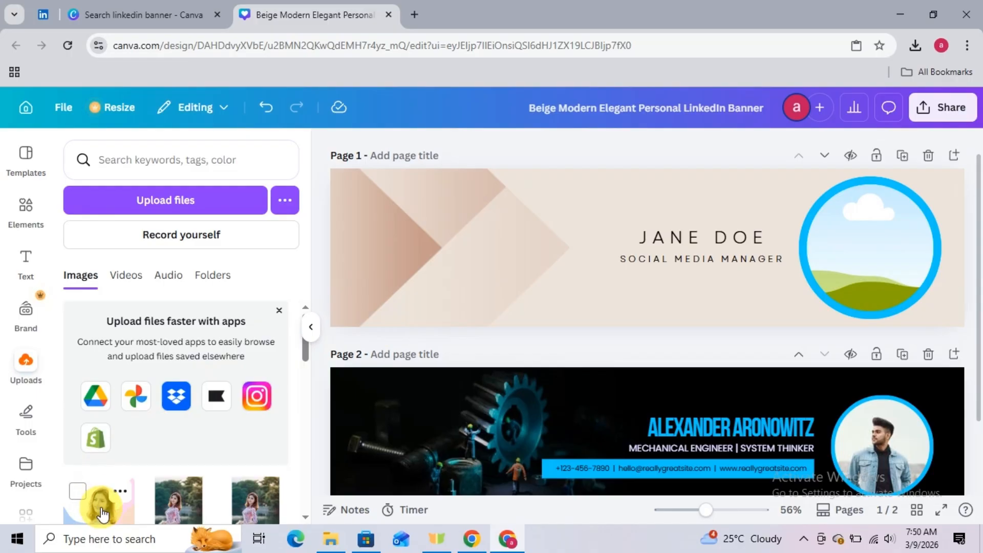
pyautogui.moveTo(102, 512); pyautogui.dragTo(859, 233)
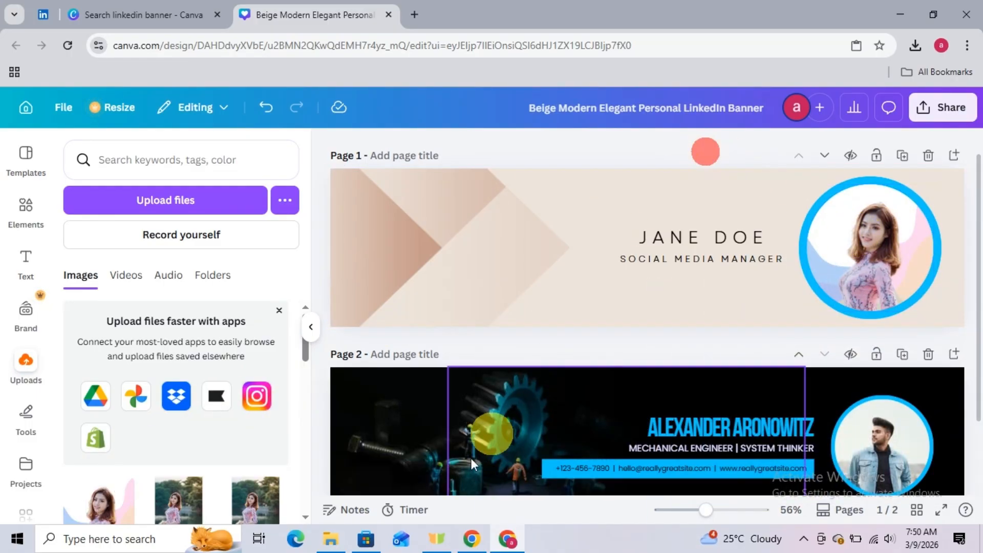
pyautogui.click(312, 326)
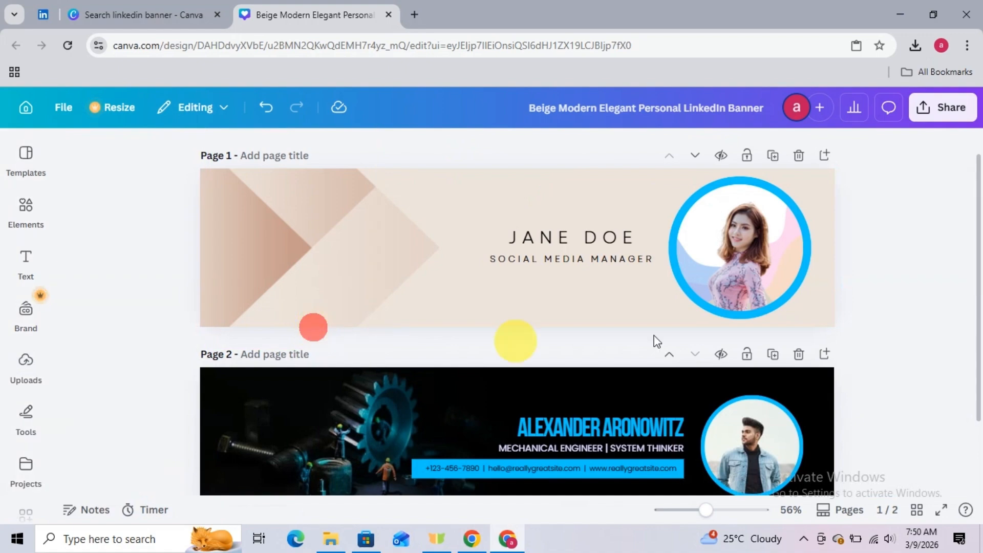
# Recolor the blue ring around the portrait on page 1 with the dark brown from the portrait's photo colors
pyautogui.click(739, 315)
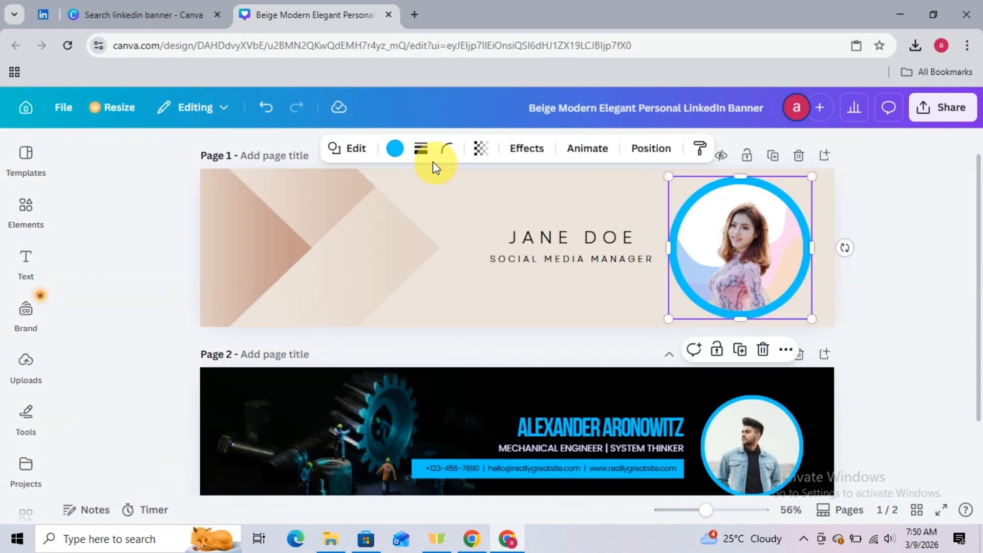
pyautogui.click(397, 151)
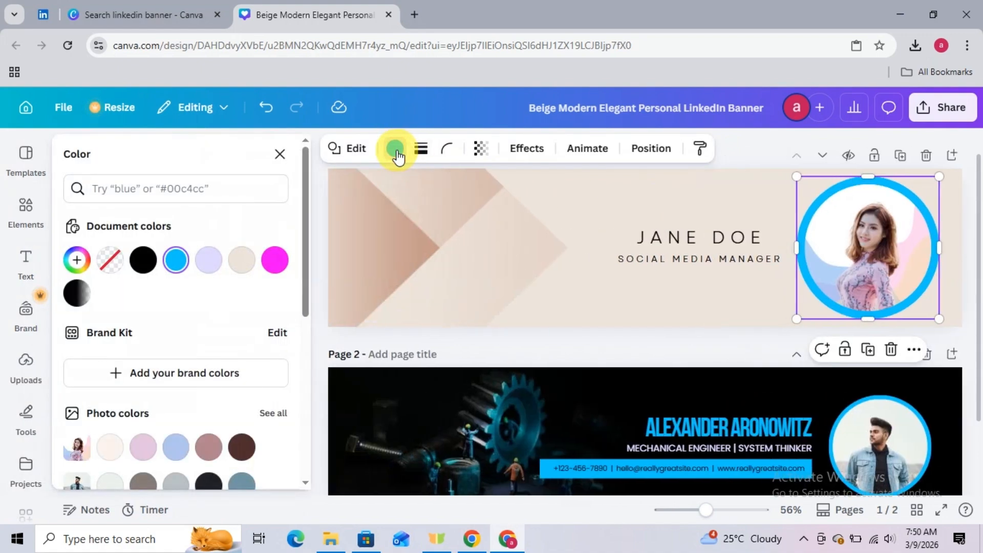
pyautogui.scroll(-2, 240, 413)
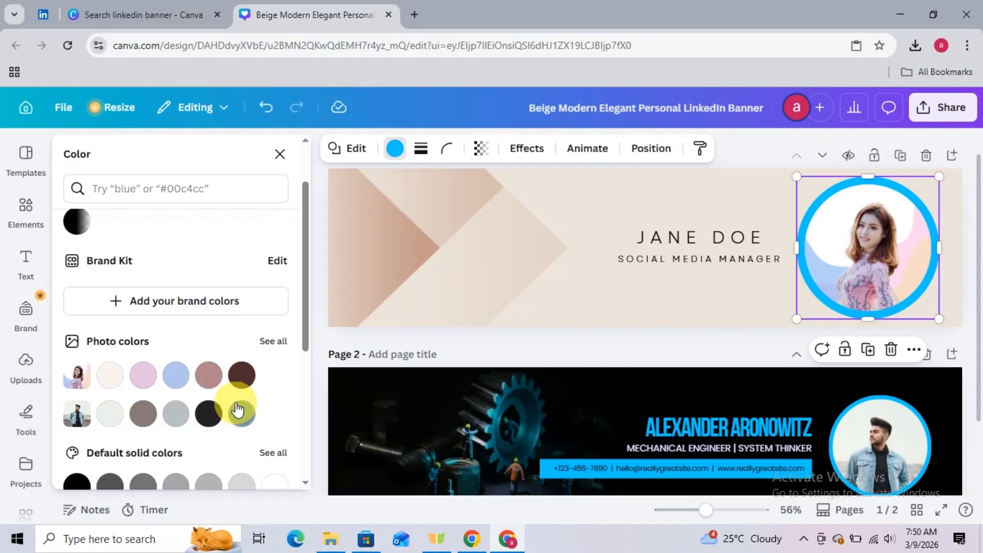
pyautogui.click(143, 378)
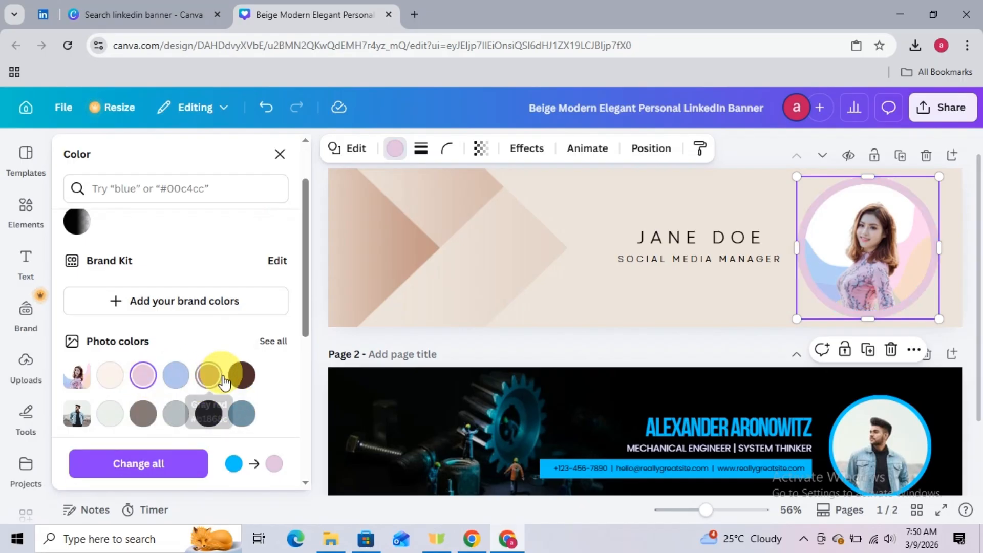
pyautogui.click(241, 382)
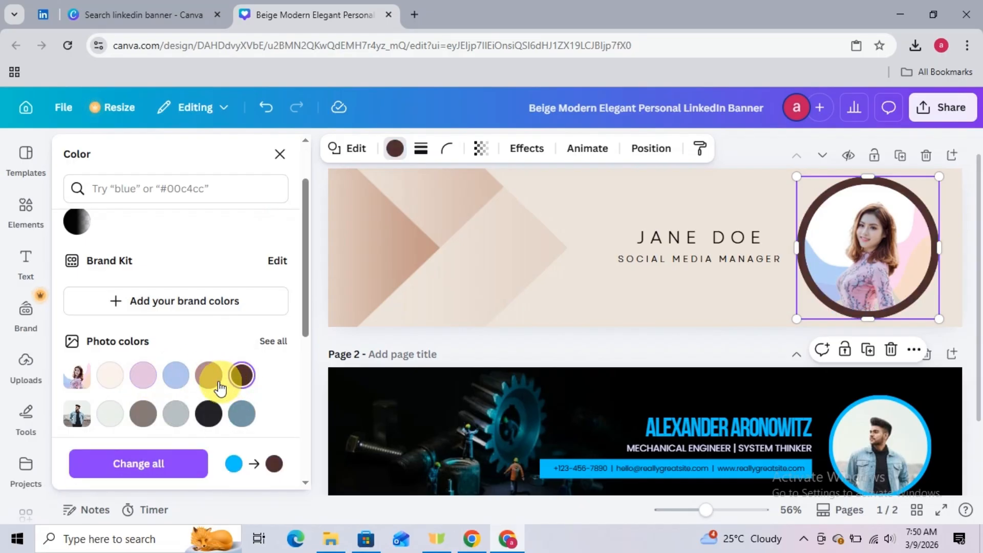
pyautogui.click(218, 388)
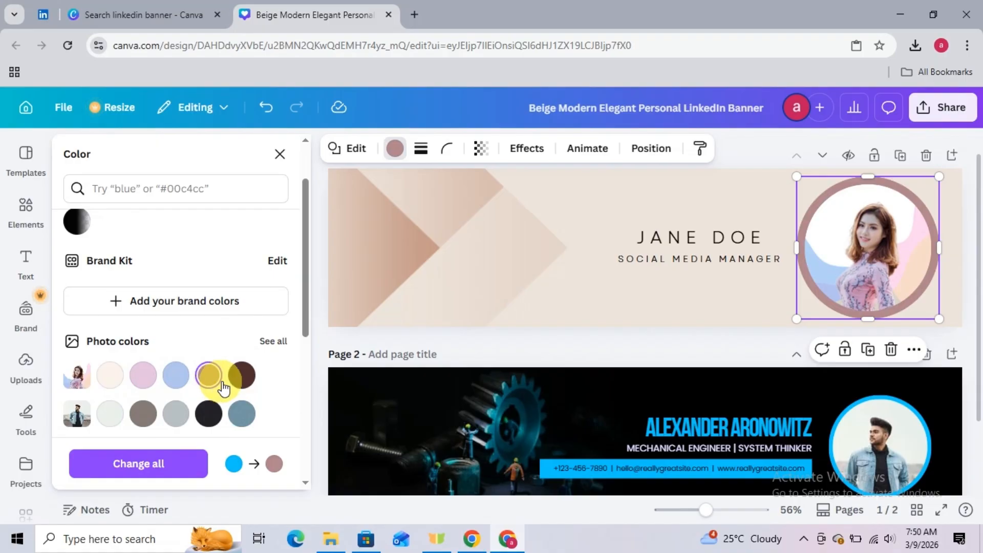
pyautogui.click(242, 376)
# Enlarge the portrait slightly within its round frame on page 1 and reposition it so the woman is centered
pyautogui.click(890, 262)
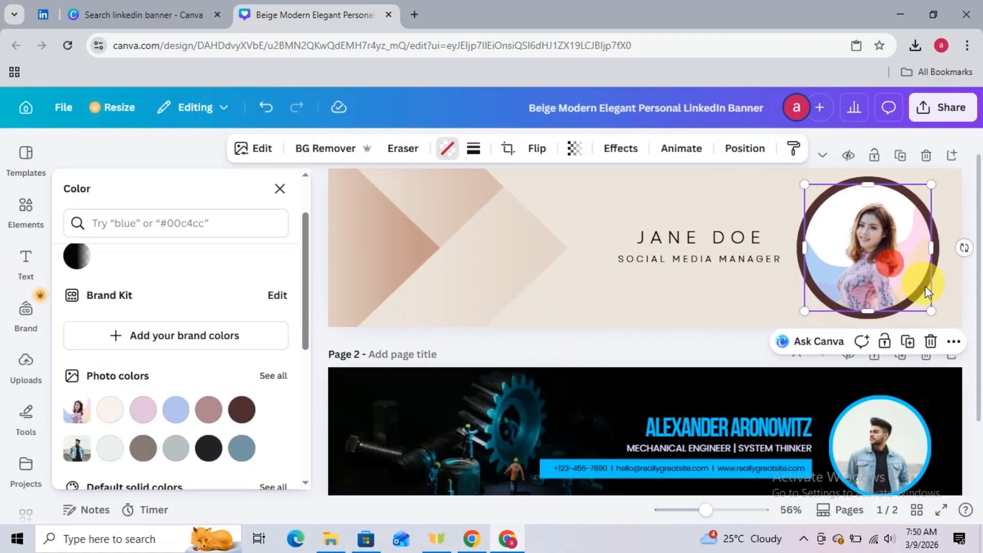
pyautogui.doubleClick(818, 195)
pyautogui.moveTo(812, 193); pyautogui.dragTo(785, 183)
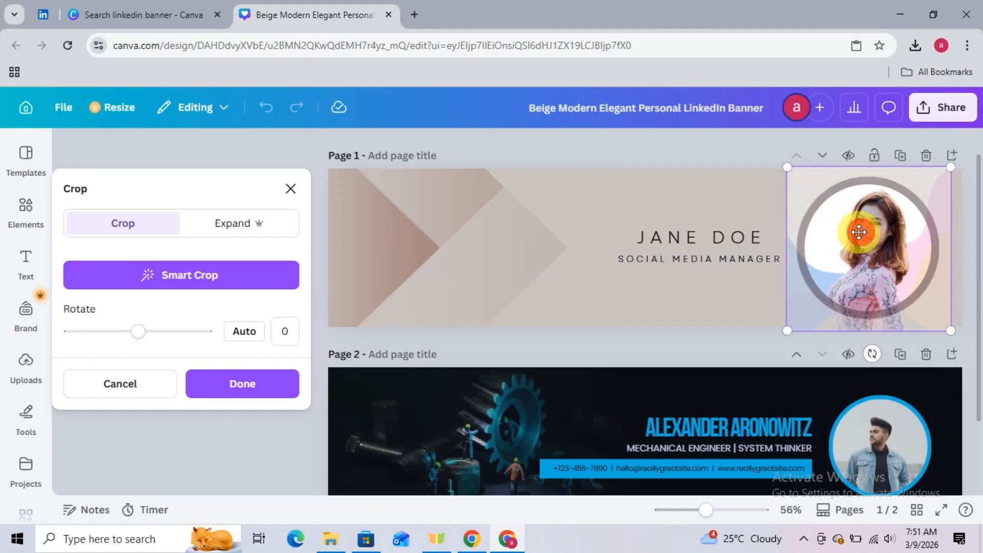
pyautogui.moveTo(856, 236); pyautogui.dragTo(853, 237)
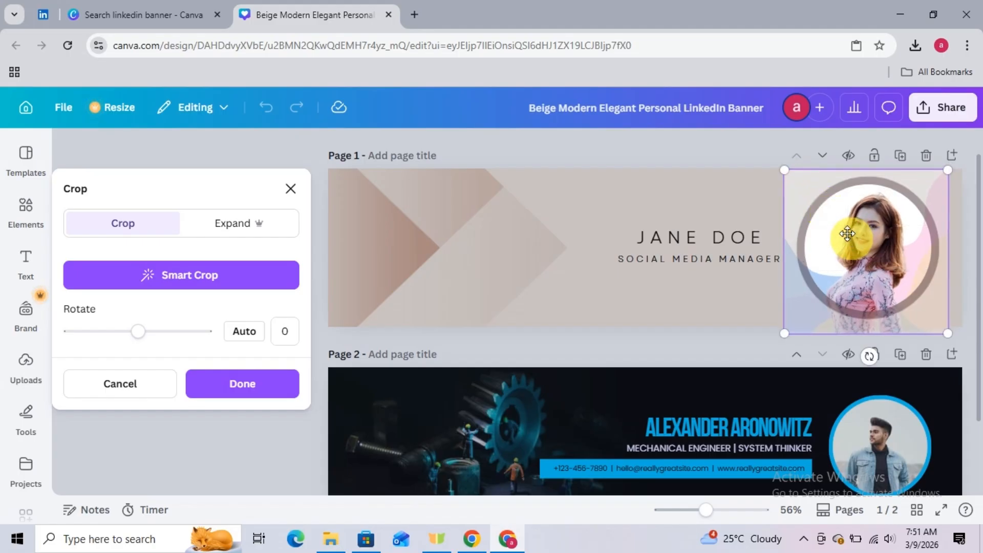
pyautogui.click(668, 155)
pyautogui.click(936, 281)
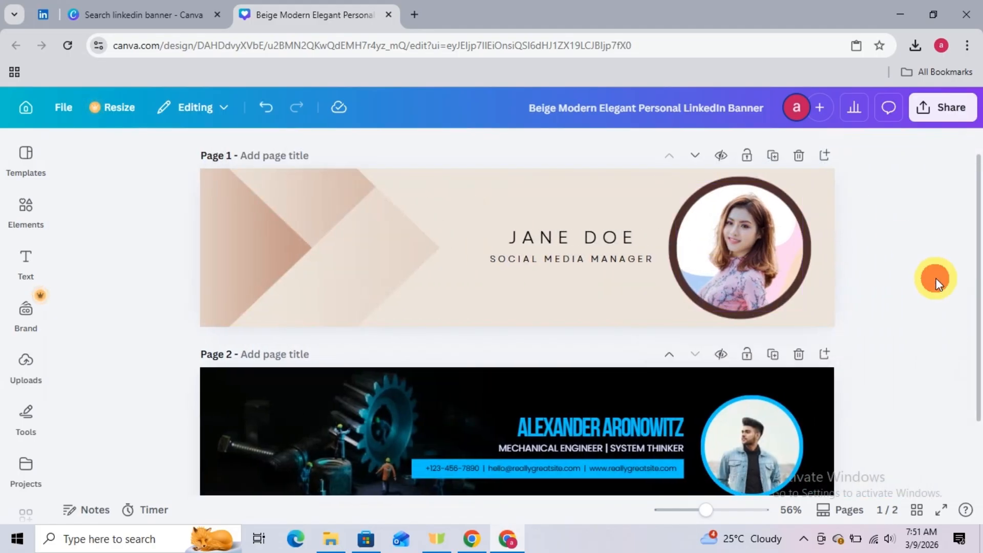
# Make the name heading on page 1 bold and slightly larger, and center the job title beneath it
pyautogui.click(599, 237)
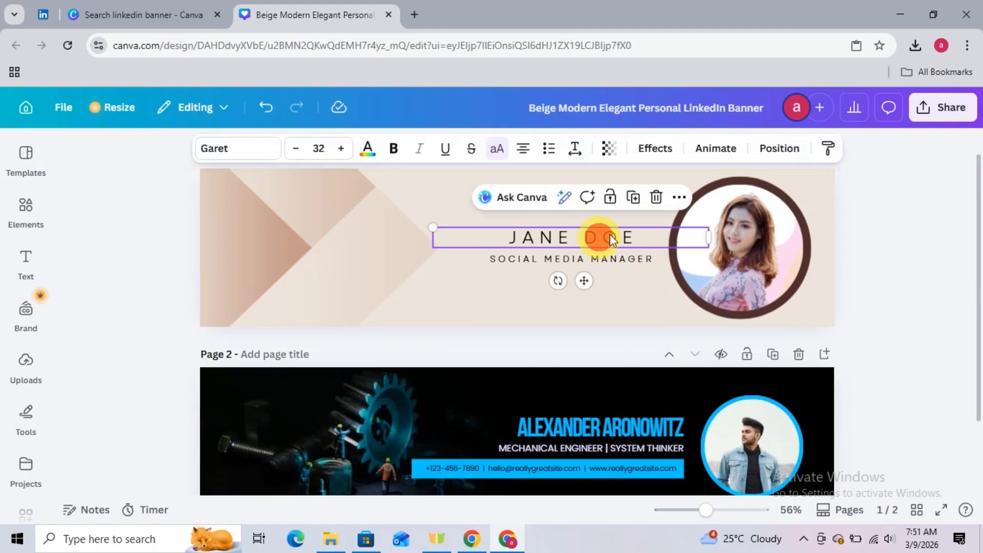
pyautogui.click(394, 149)
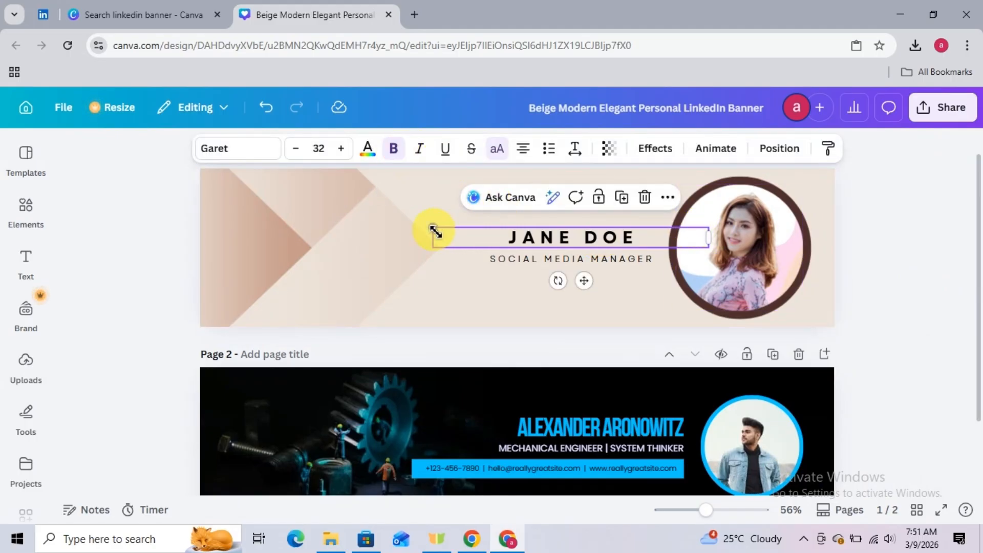
pyautogui.moveTo(433, 227); pyautogui.dragTo(395, 194)
pyautogui.moveTo(615, 237); pyautogui.dragTo(624, 237)
pyautogui.moveTo(621, 261); pyautogui.dragTo(611, 257)
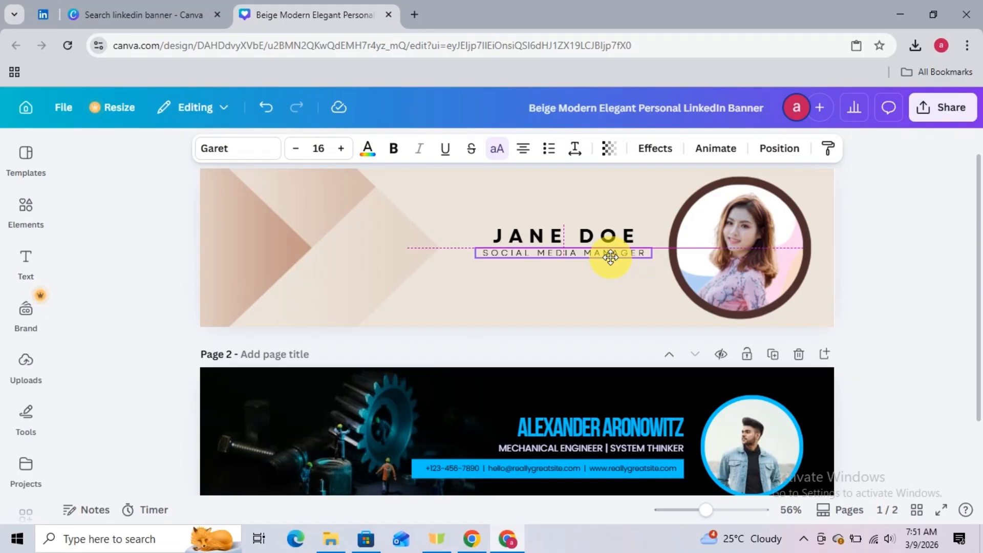
pyautogui.moveTo(611, 257); pyautogui.dragTo(610, 257)
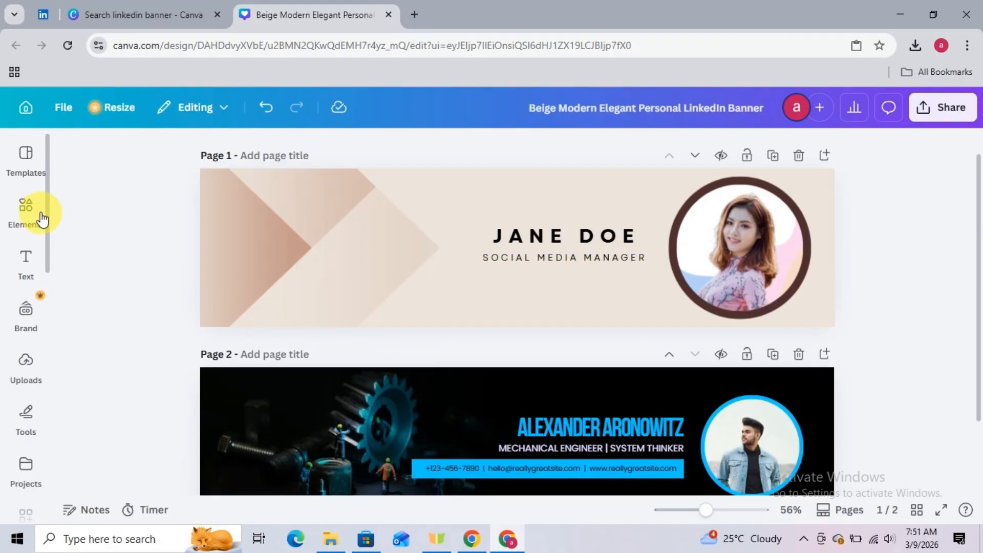
# Search the elements for "social media logo" and show all matching graphics
pyautogui.click(31, 217)
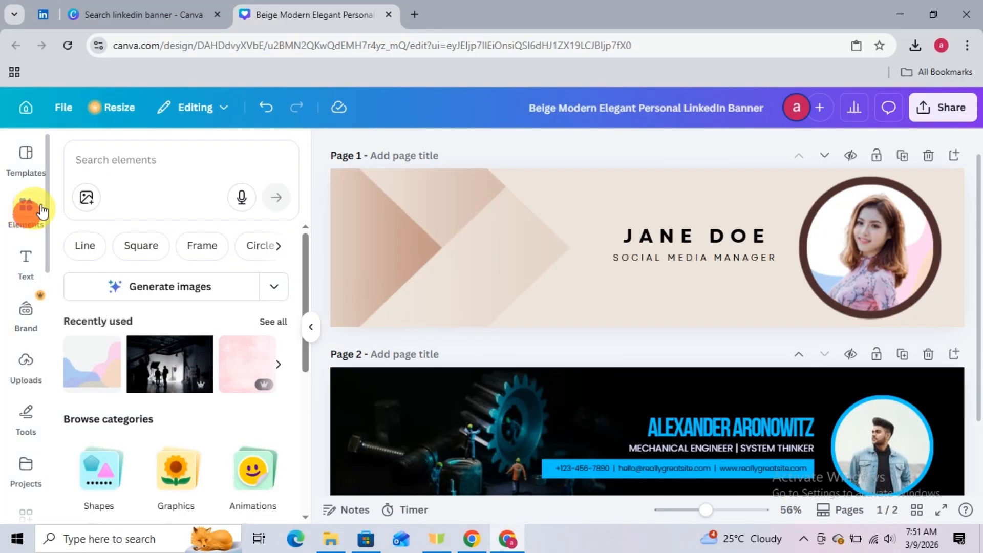
pyautogui.click(105, 162)
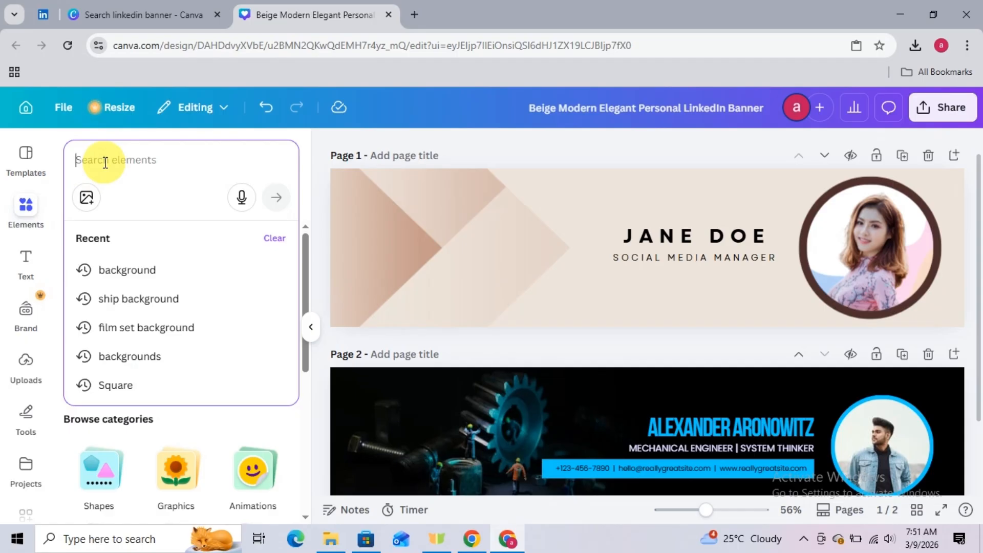
pyautogui.write('socia')
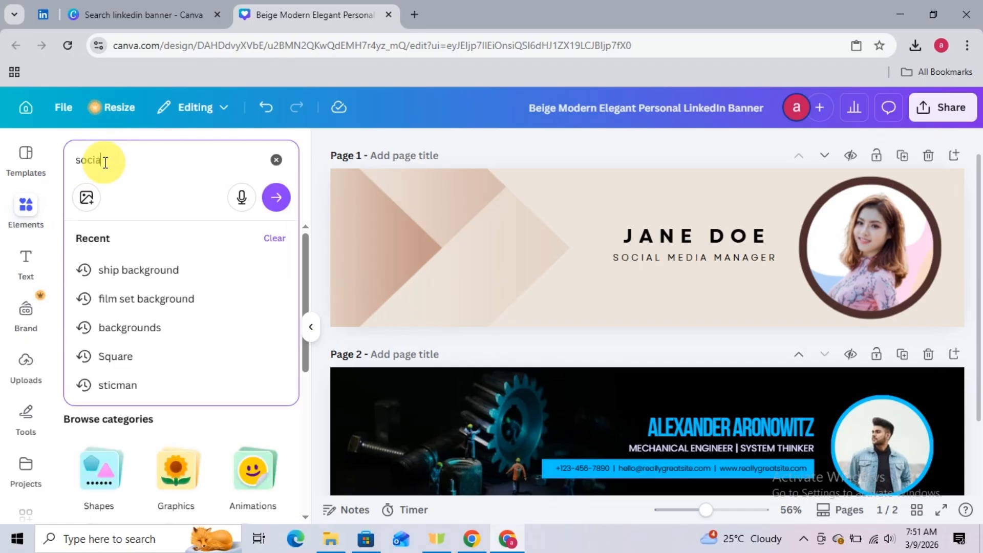
pyautogui.write('l media')
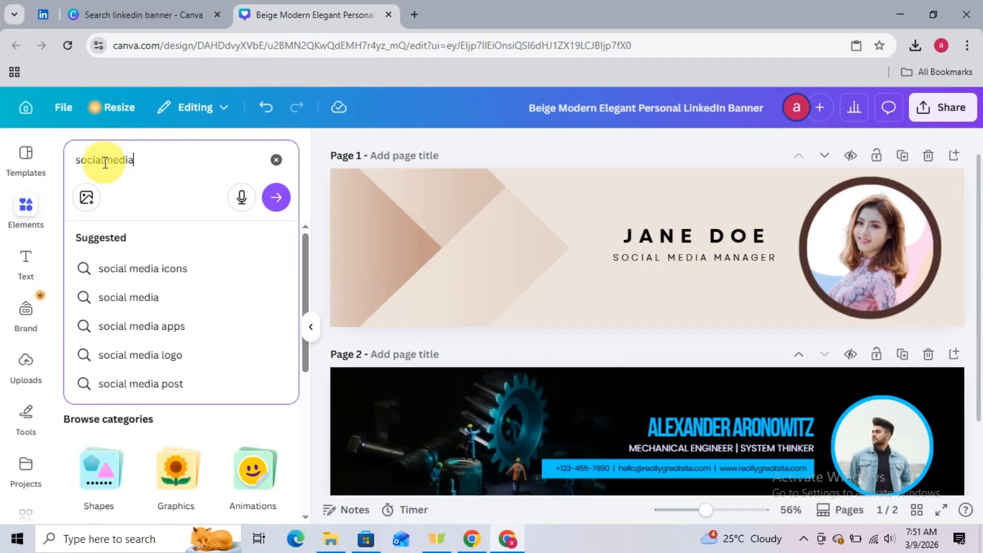
pyautogui.write(' logo')
pyautogui.press('Return')
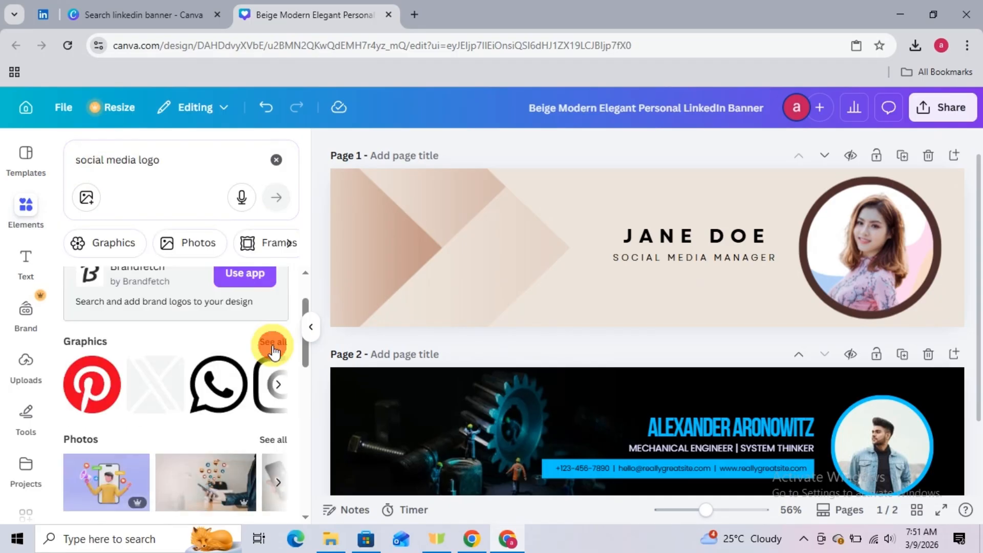
# Add the black WhatsApp logo to page 1, shrink it to icon size and place it just below the start of the job title
pyautogui.scroll(-6, 261, 359)
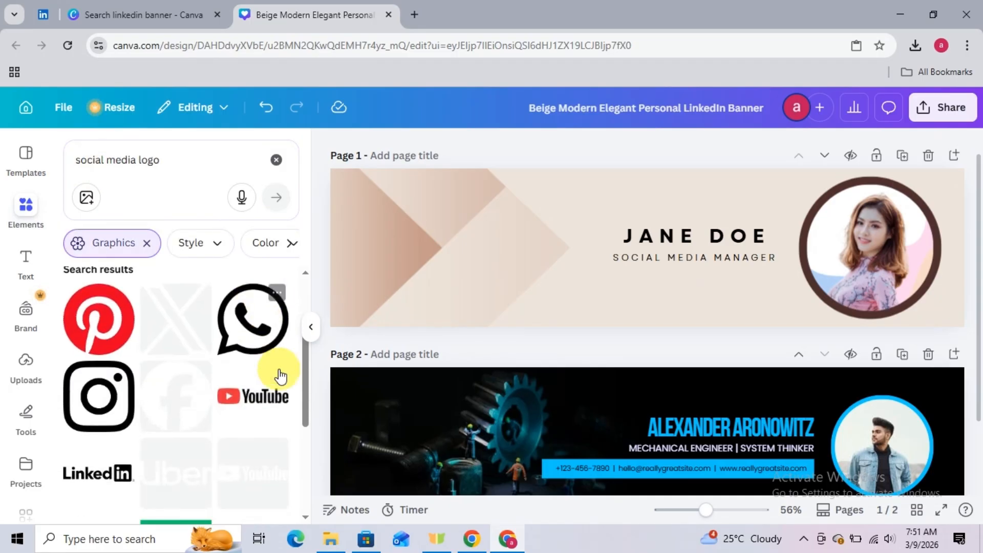
pyautogui.scroll(-5, 218, 392)
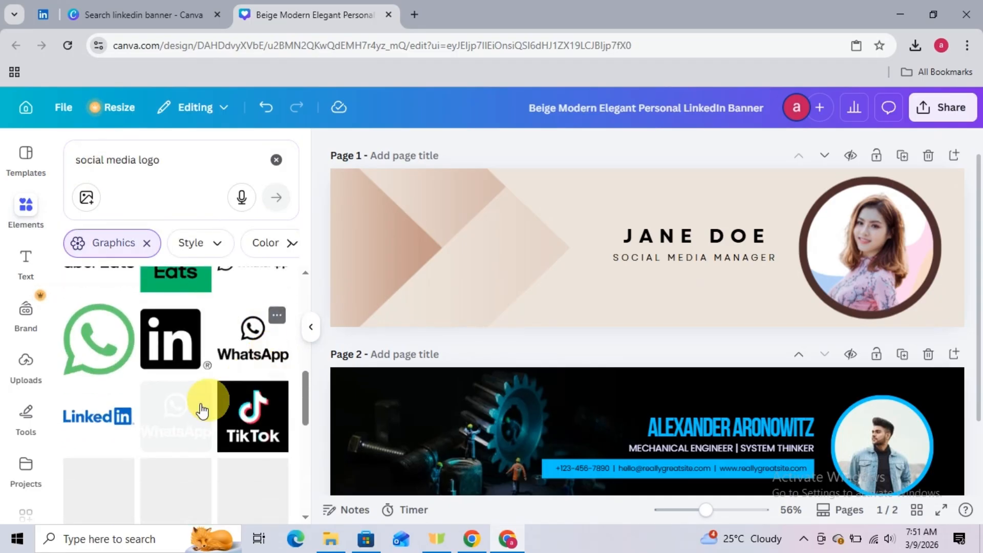
pyautogui.scroll(-3, 241, 377)
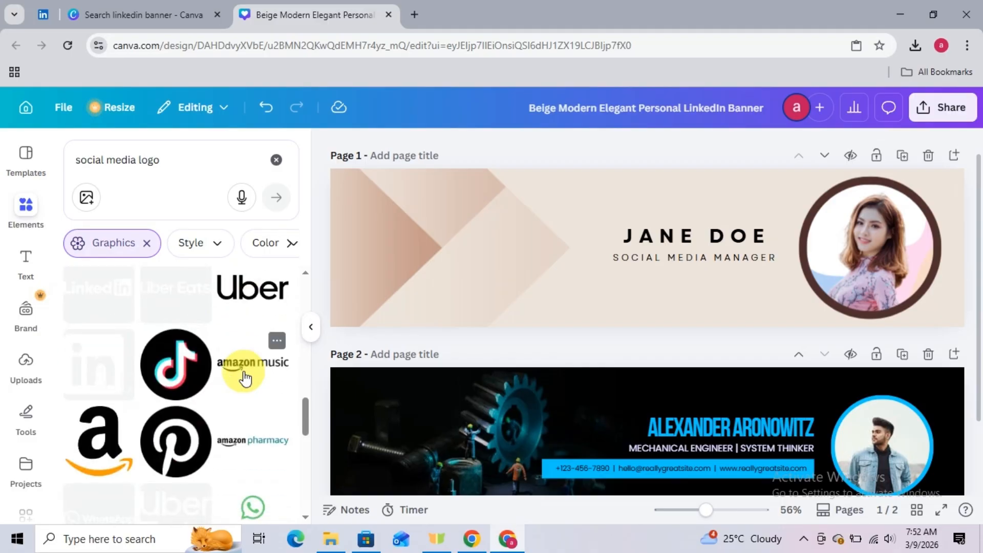
pyautogui.scroll(7, 242, 377)
pyautogui.scroll(8, 245, 379)
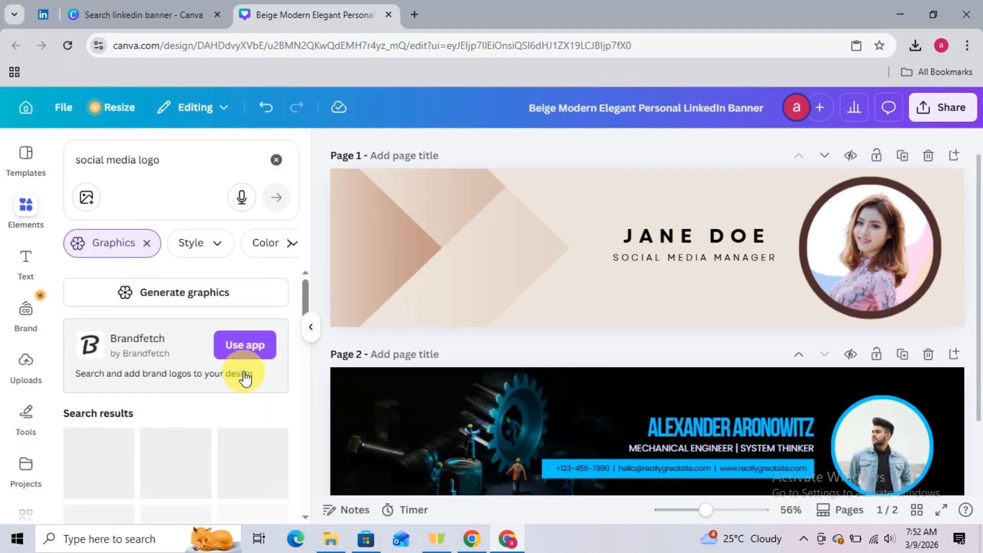
pyautogui.scroll(-5, 242, 373)
pyautogui.scroll(5, 241, 367)
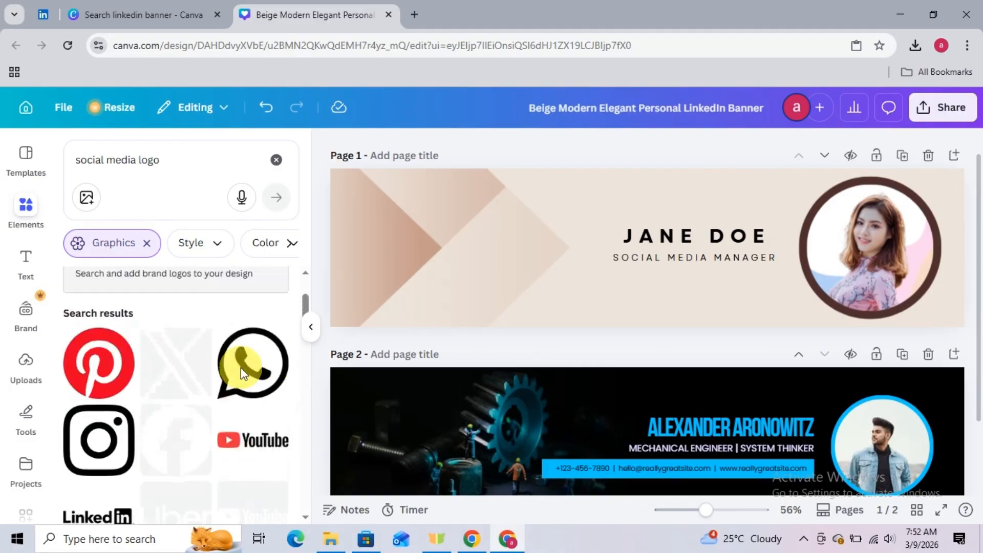
pyautogui.click(288, 400)
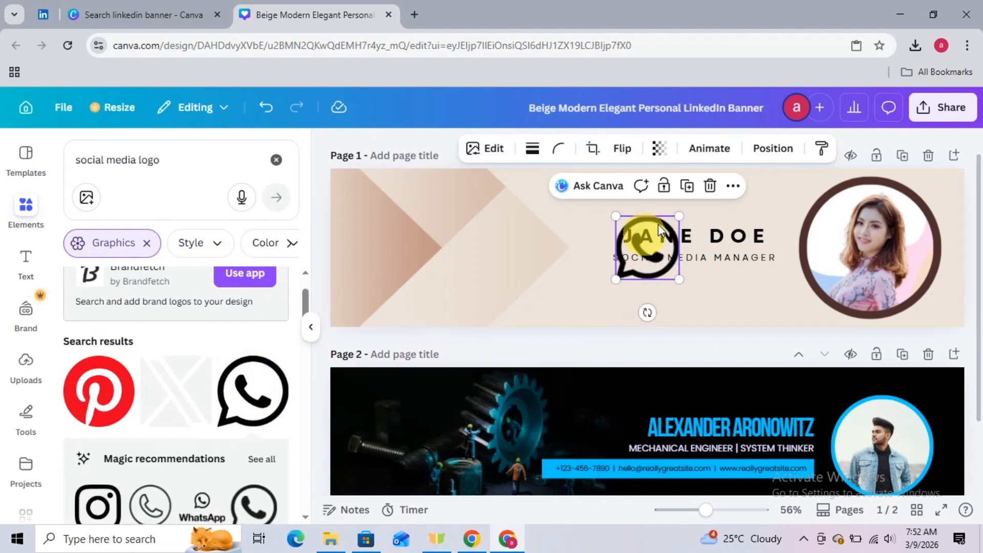
pyautogui.moveTo(678, 213); pyautogui.dragTo(646, 277)
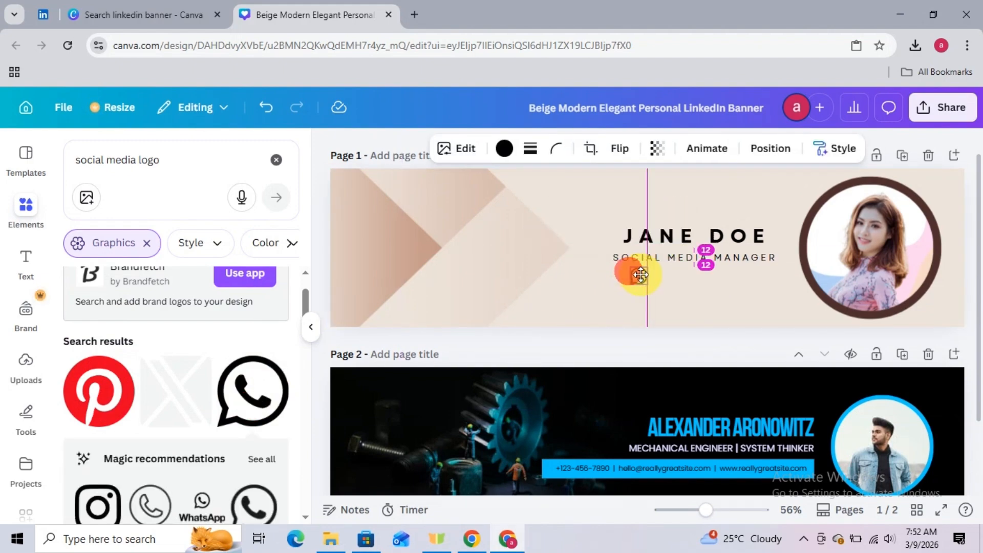
# Move the phone number text from page 2's blue bar to page 1, directly beside the WhatsApp icon
pyautogui.scroll(-2, 588, 470)
pyautogui.moveTo(621, 393); pyautogui.dragTo(728, 201)
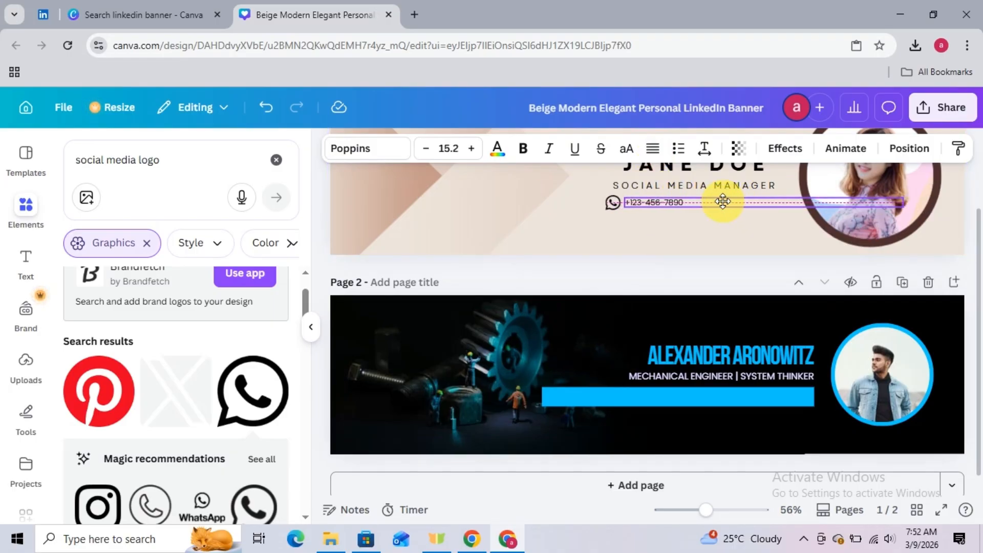
pyautogui.moveTo(723, 200); pyautogui.dragTo(722, 200)
pyautogui.click(616, 266)
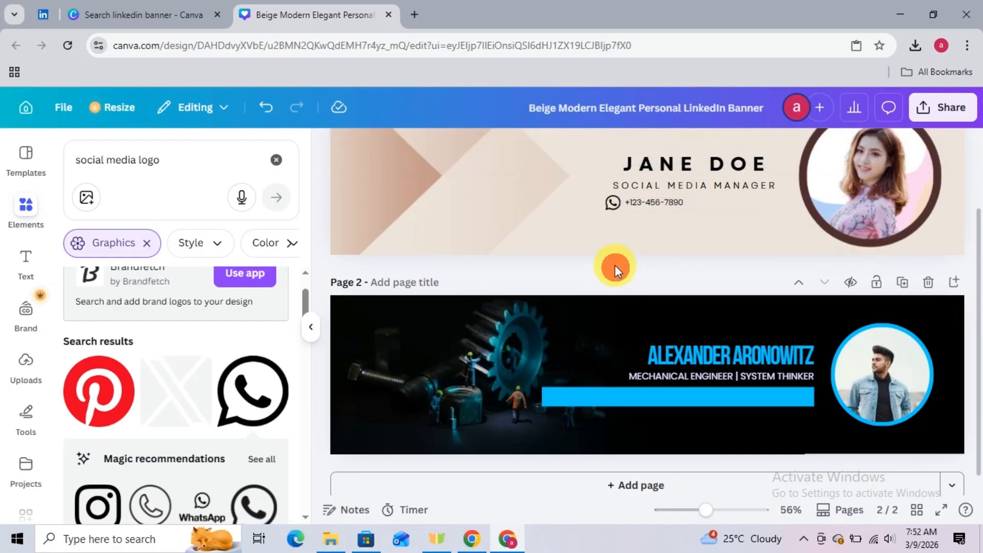
# Add a small Instagram icon after the phone number on page 1, with a copy of that text beside it changed to the owner's Instagram handle
pyautogui.scroll(-3, 264, 369)
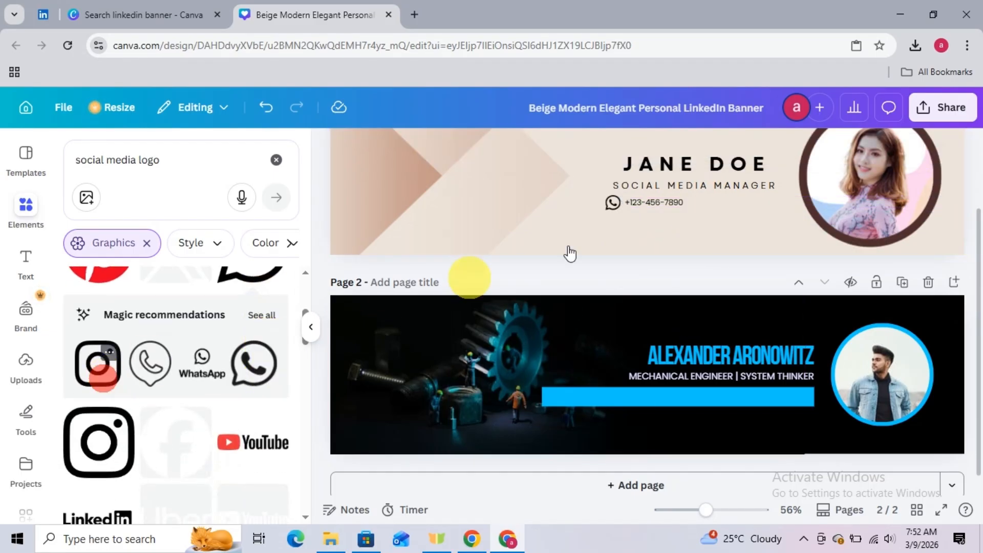
pyautogui.moveTo(713, 203); pyautogui.dragTo(709, 198)
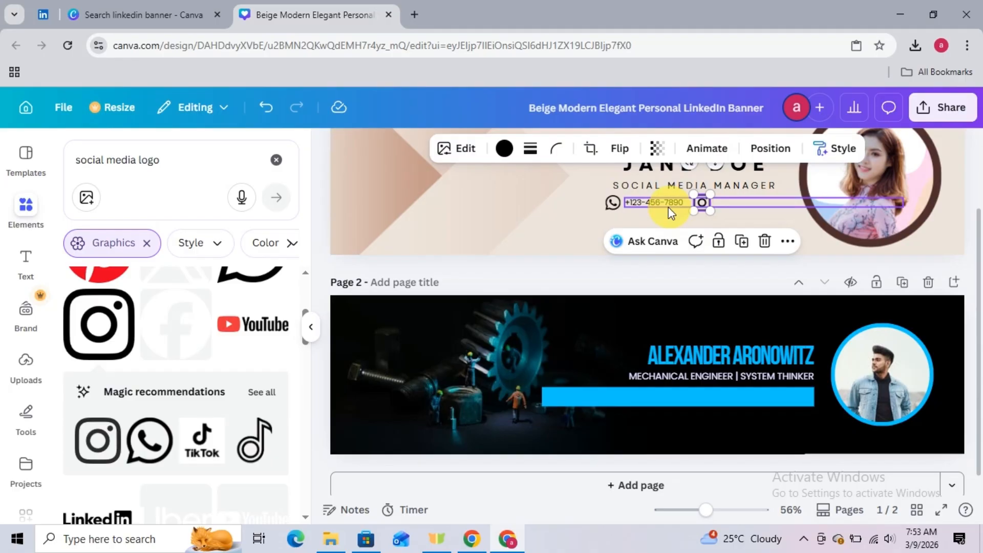
pyautogui.click(665, 208)
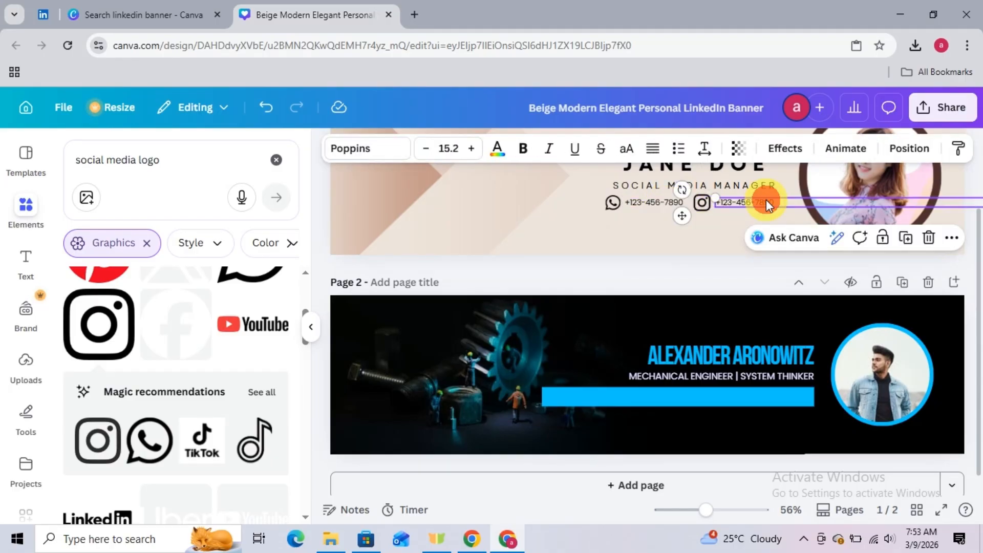
pyautogui.doubleClick(766, 202)
pyautogui.write('an')
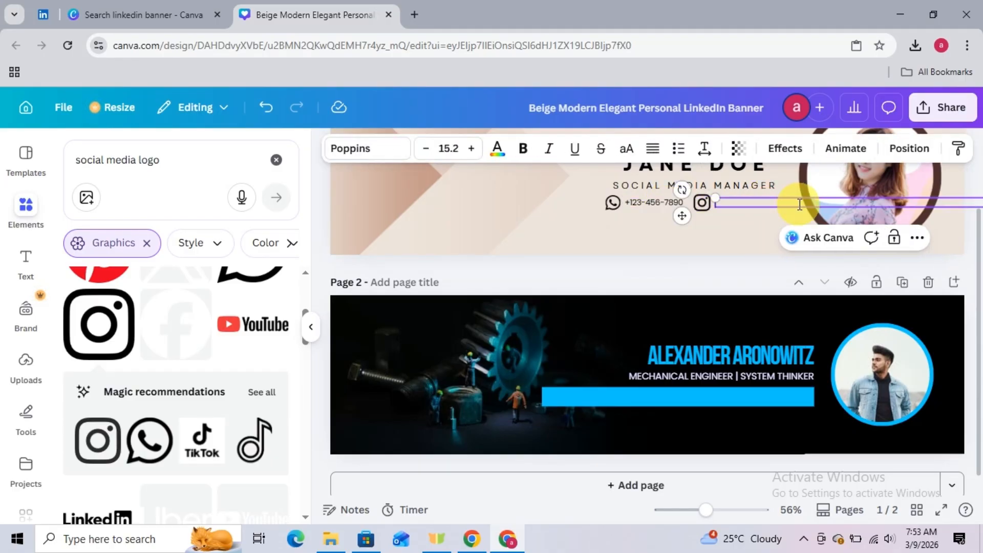
pyautogui.write('e.doe')
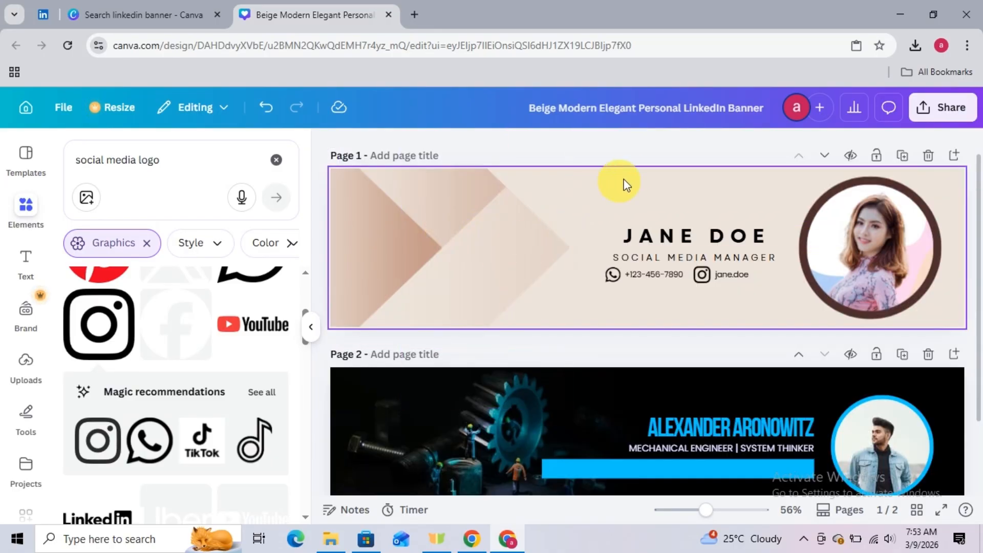
# Return to the list of LinkedIn banner templates and replace the engineer design on page 2 with a new blank page
pyautogui.click(26, 208)
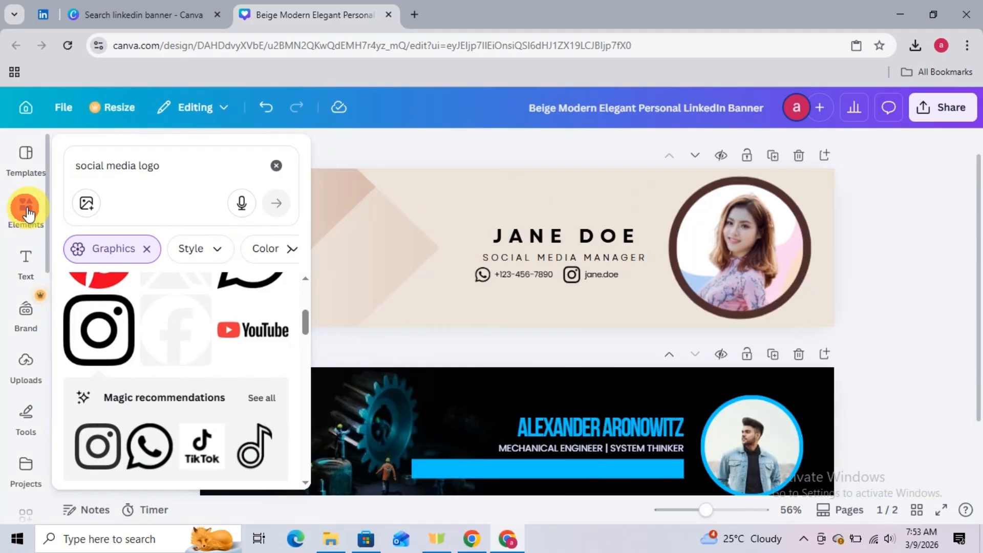
pyautogui.click(23, 167)
pyautogui.scroll(-3, 230, 285)
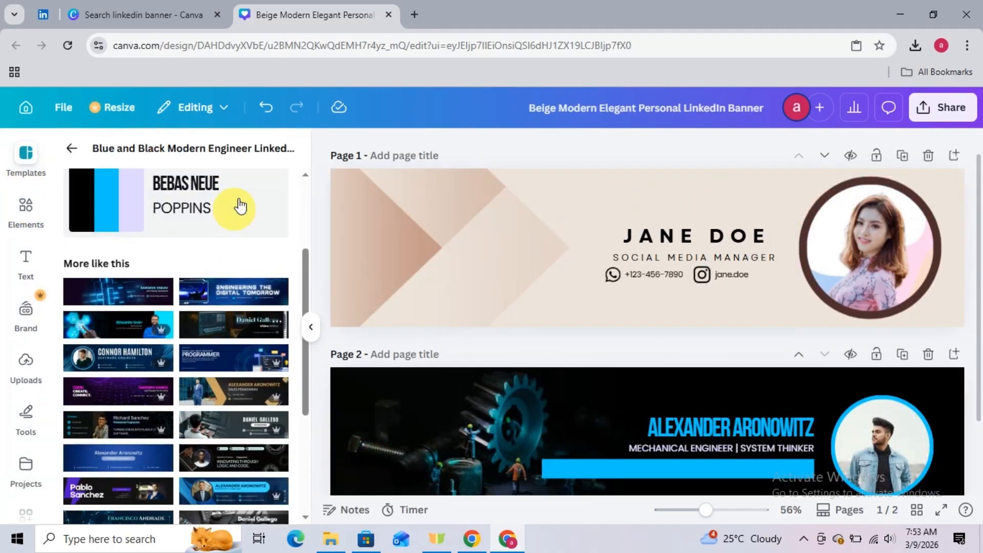
pyautogui.click(79, 150)
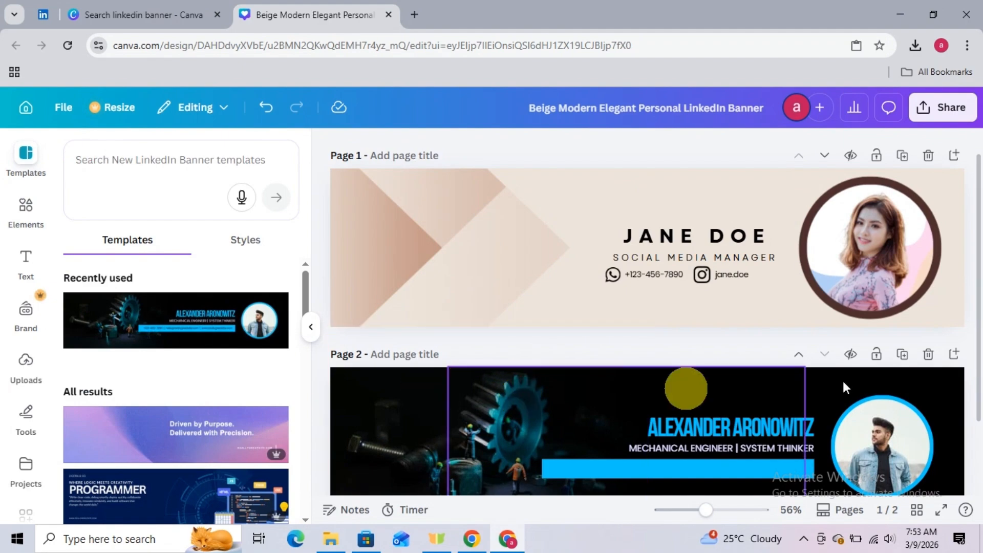
pyautogui.click(928, 358)
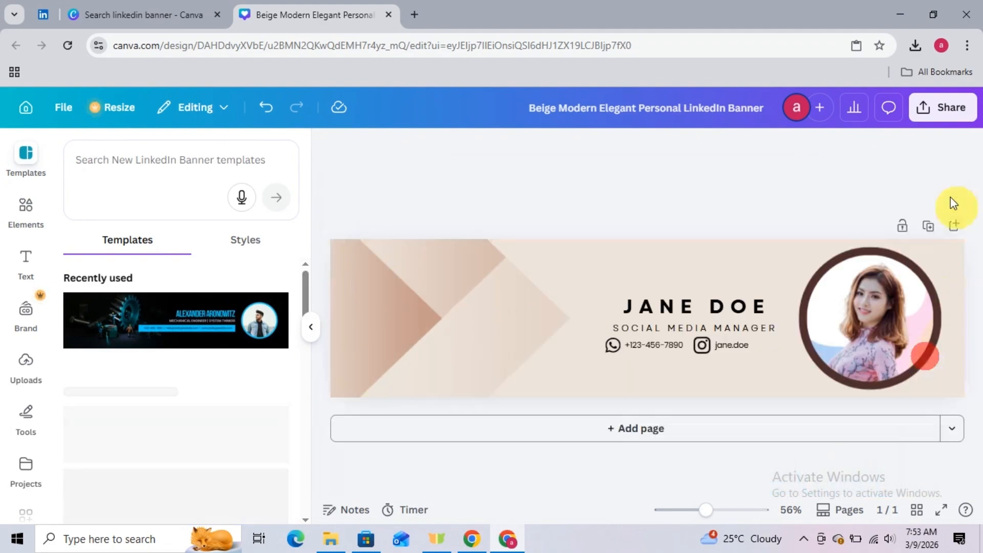
pyautogui.click(953, 226)
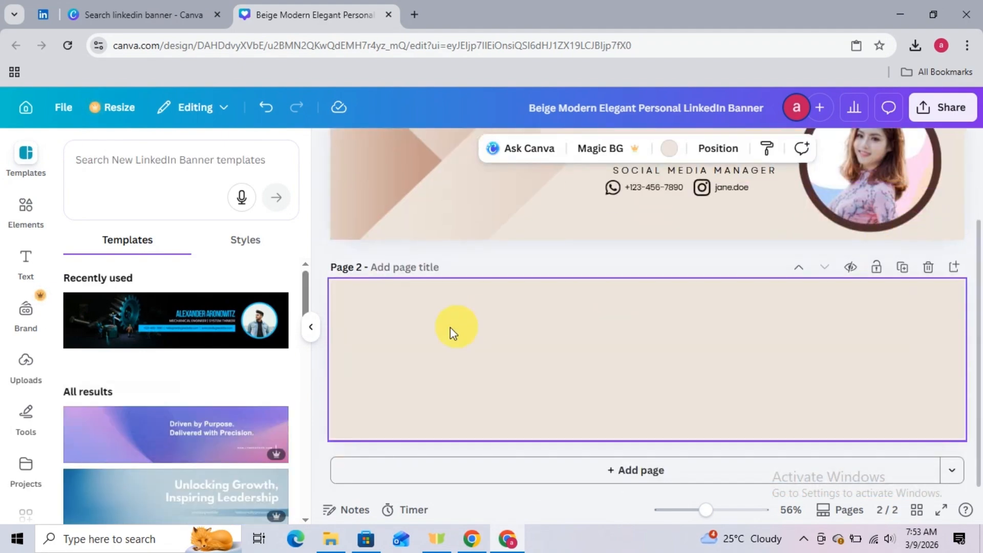
# Apply the Beige & Peach Modern Personal LinkedIn Banner template to the blank page 2
pyautogui.scroll(-3, 263, 364)
pyautogui.scroll(-3, 262, 364)
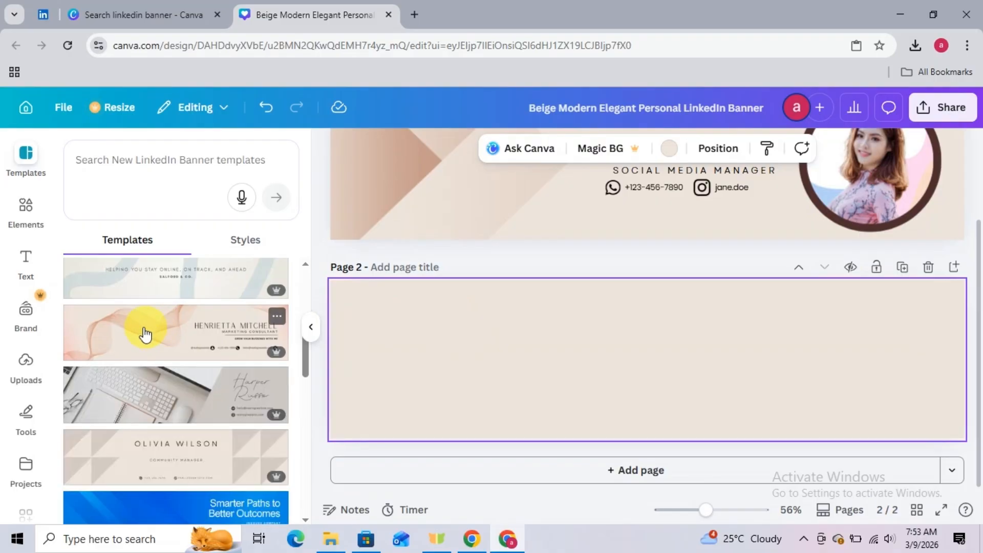
pyautogui.click(135, 340)
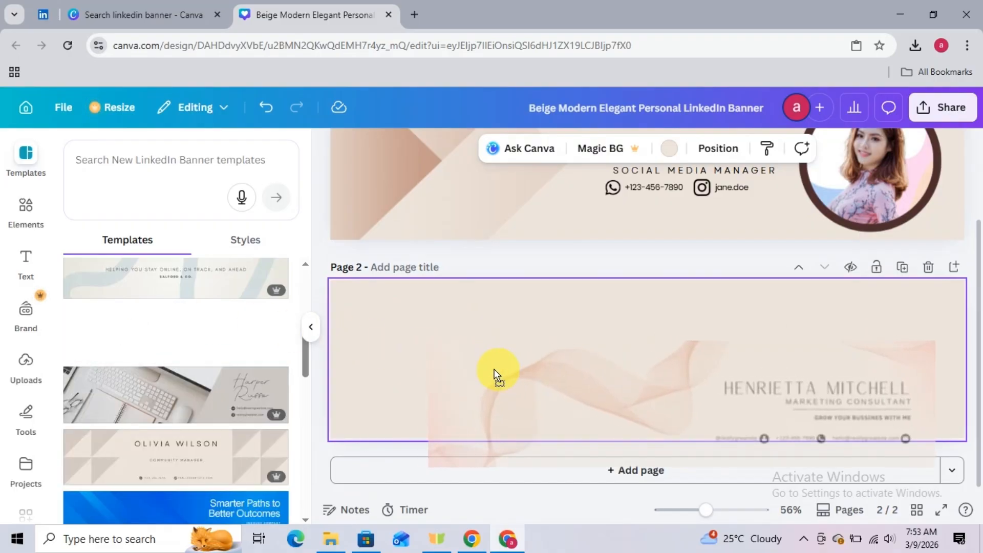
pyautogui.scroll(3, 600, 369)
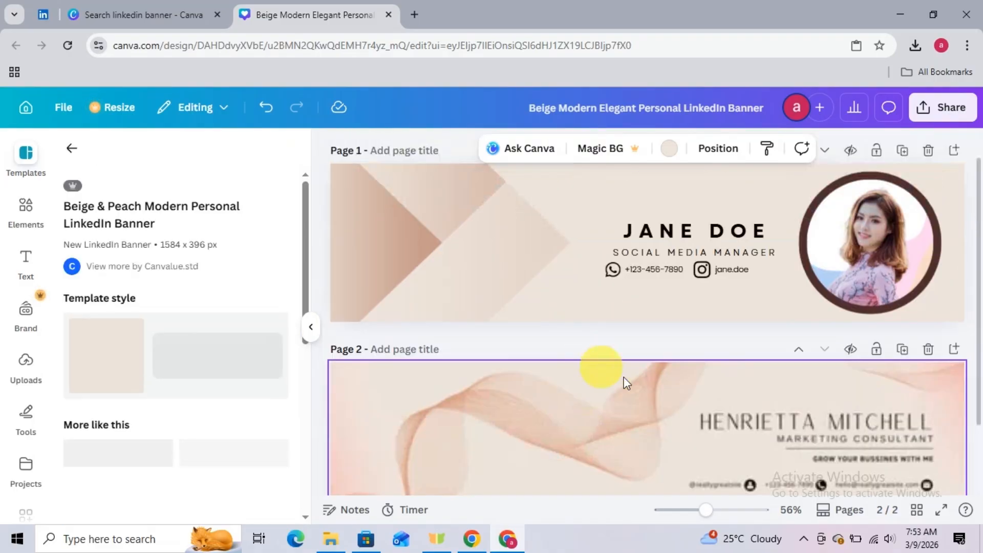
pyautogui.scroll(-2, 655, 428)
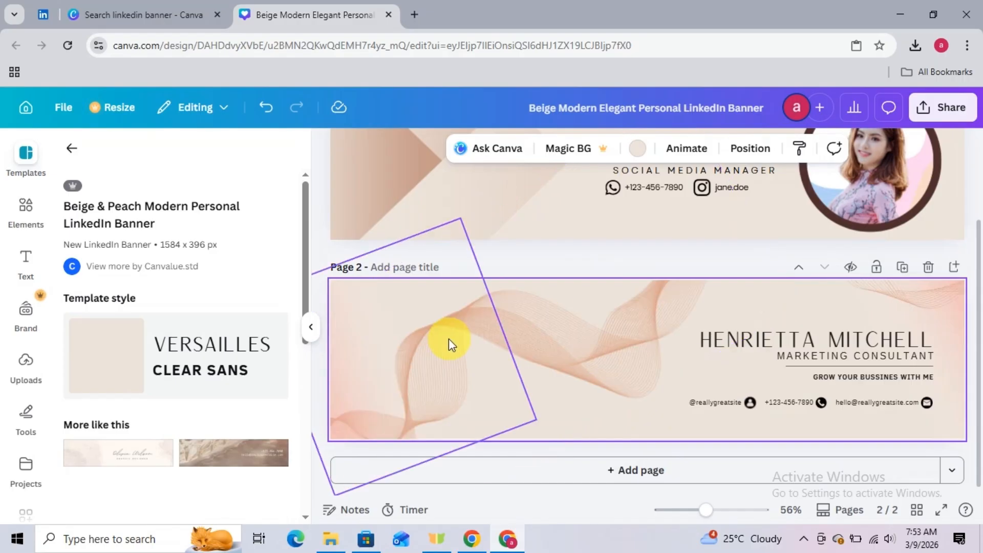
# Copy the wavy line graphic from page 2 onto page 1, angle it across the middle and send it backward behind the text
pyautogui.click(512, 321)
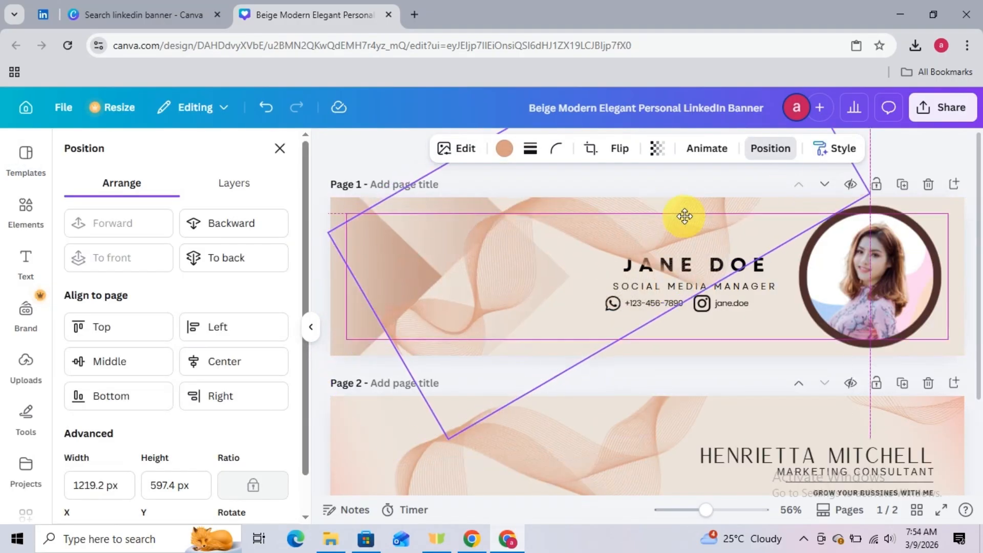
pyautogui.moveTo(665, 386); pyautogui.dragTo(696, 232)
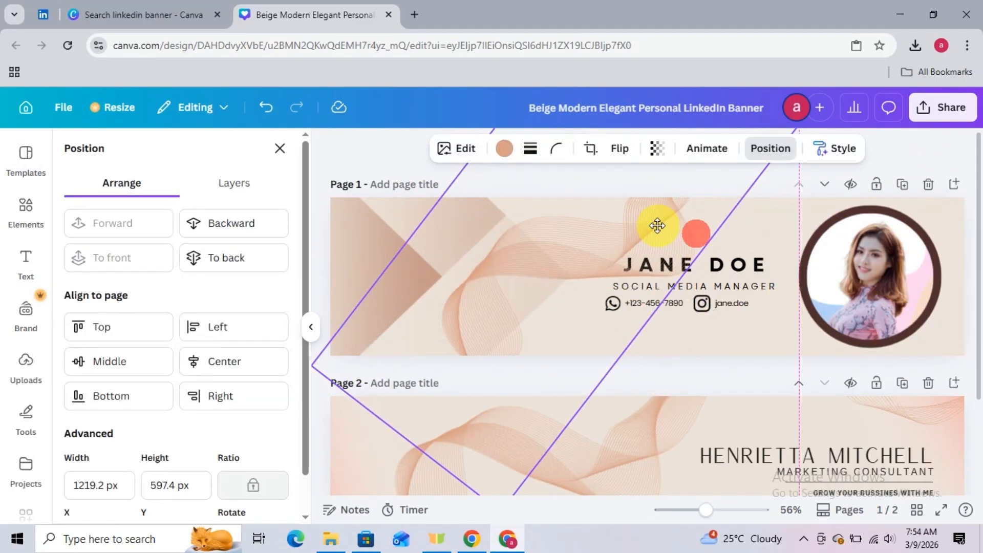
pyautogui.click(223, 228)
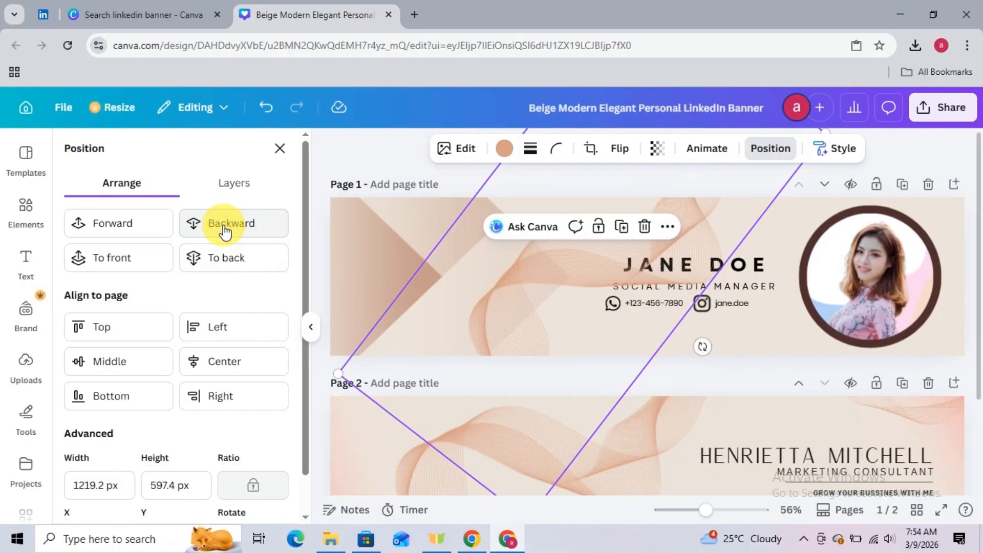
pyautogui.click(224, 229)
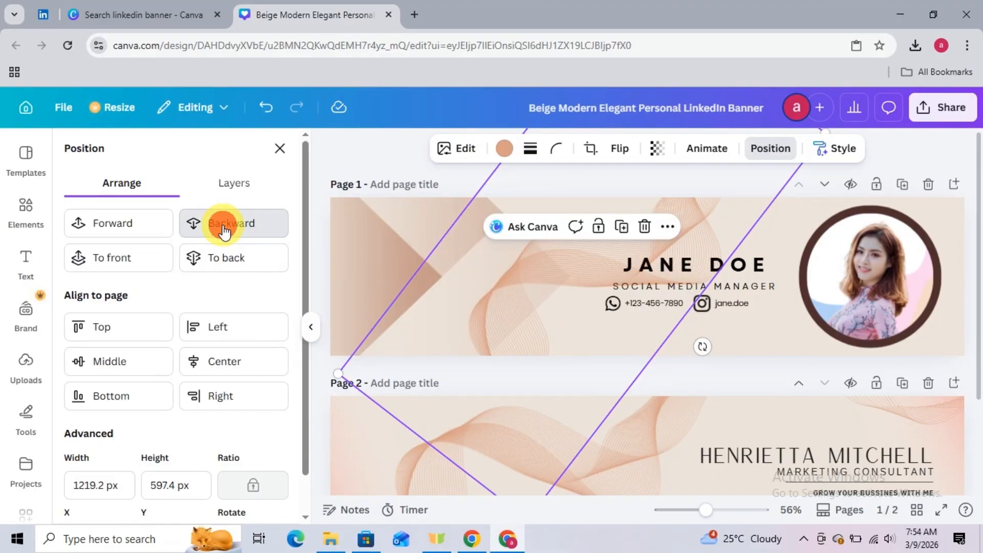
pyautogui.click(224, 231)
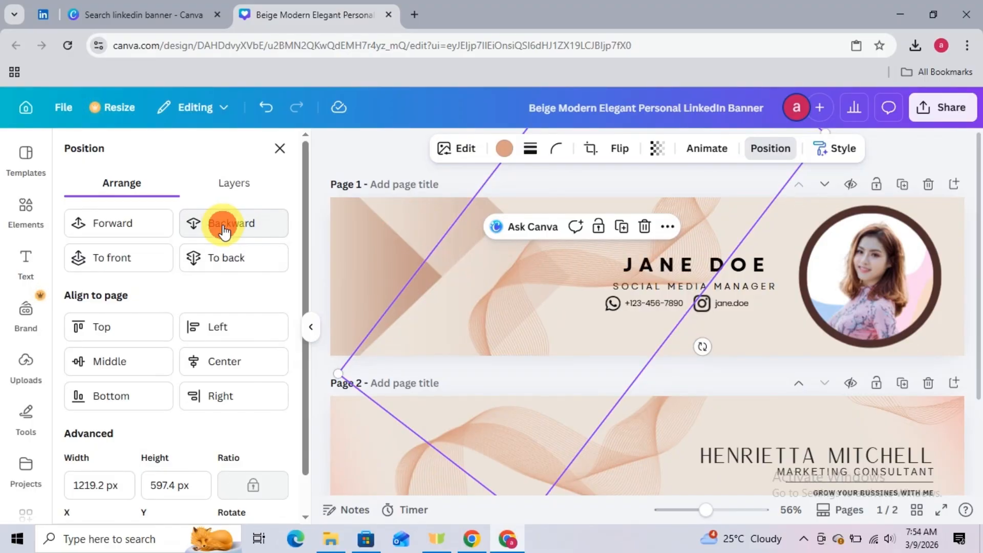
# Recolor the wavy line graphic on page 1 with the light blue from the portrait's photo colors
pyautogui.click(504, 150)
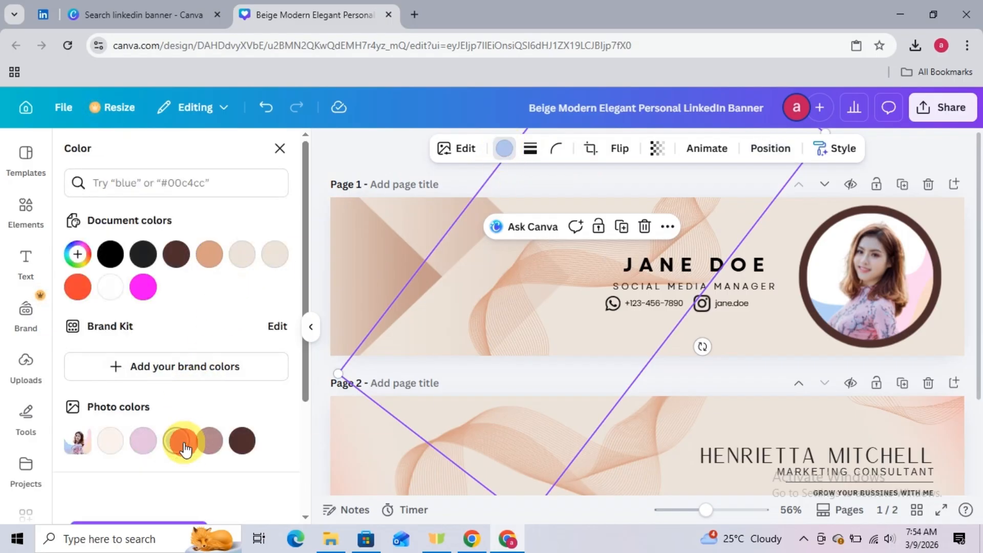
pyautogui.click(185, 448)
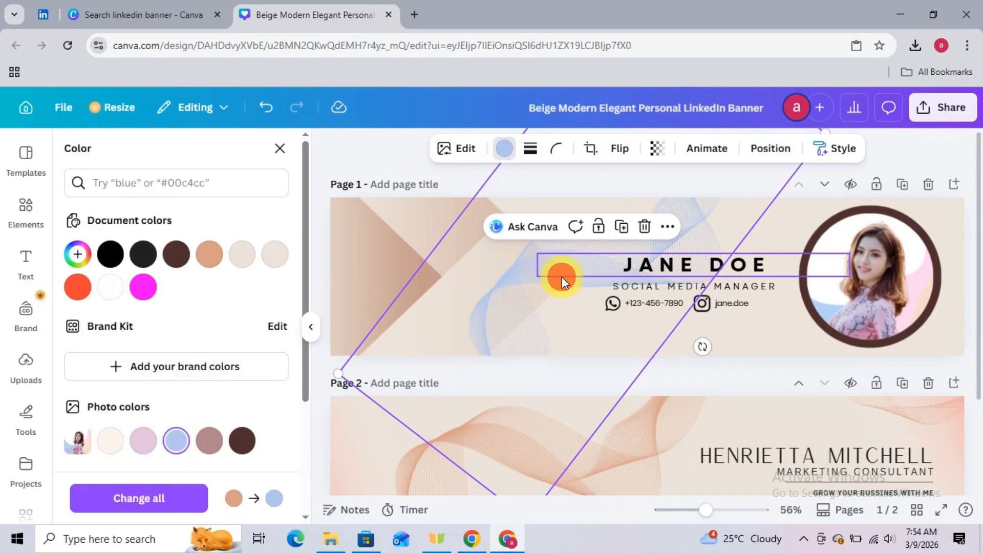
# Shift the light blue wavy line graphic toward the geometric shapes on page 1 and layer a second copy behind the portrait
pyautogui.moveTo(562, 277); pyautogui.dragTo(443, 346)
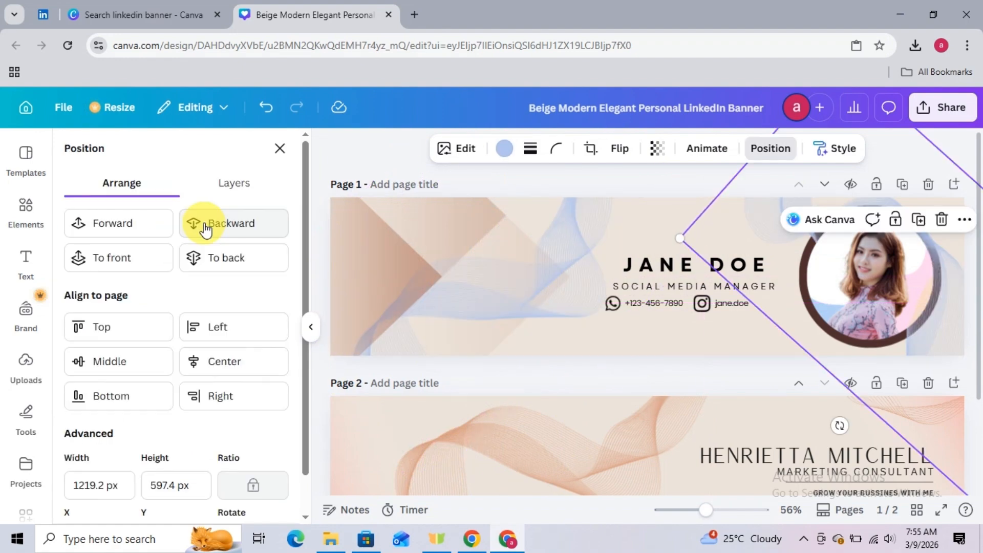
pyautogui.click(205, 227)
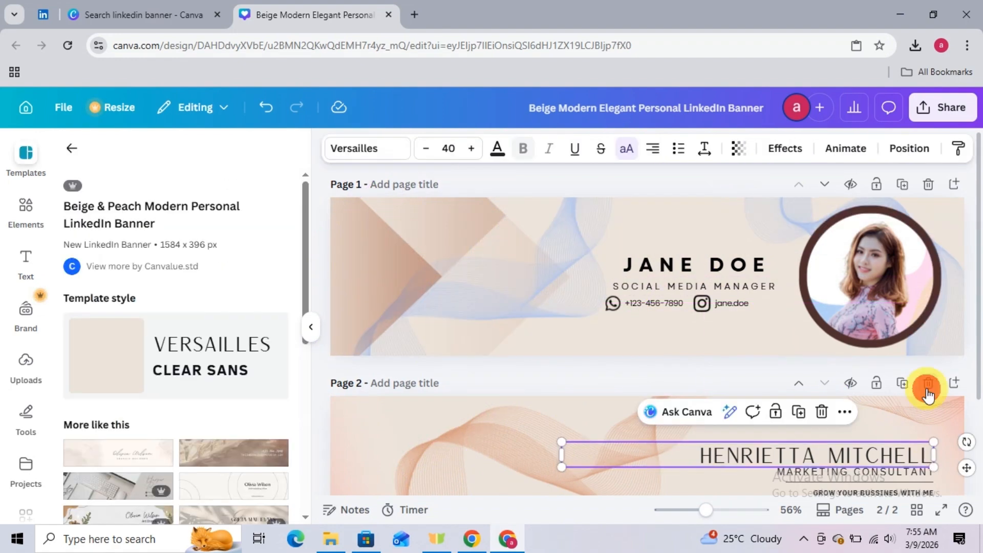
# Delete the template page 2 and download the finished banner as a PNG at size 1
pyautogui.click(929, 383)
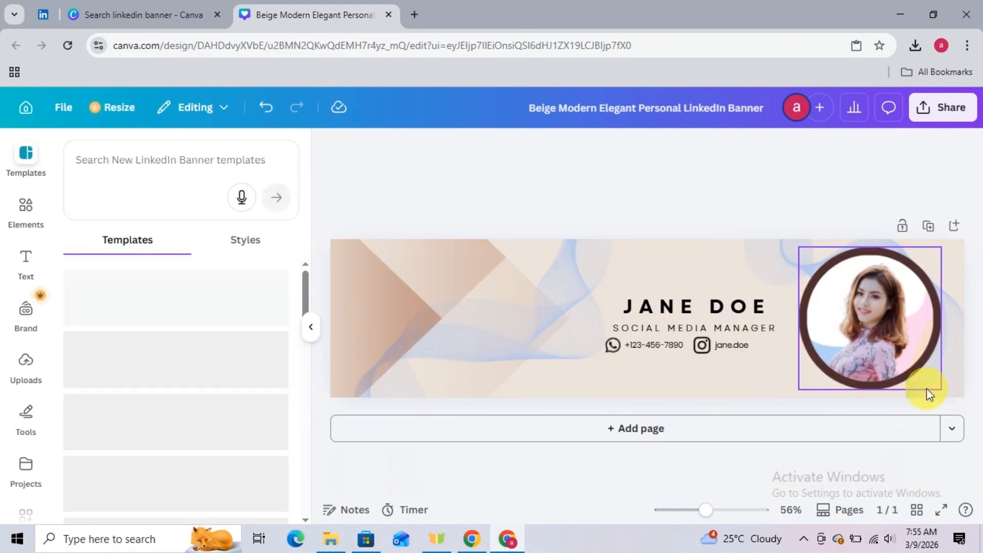
pyautogui.click(948, 117)
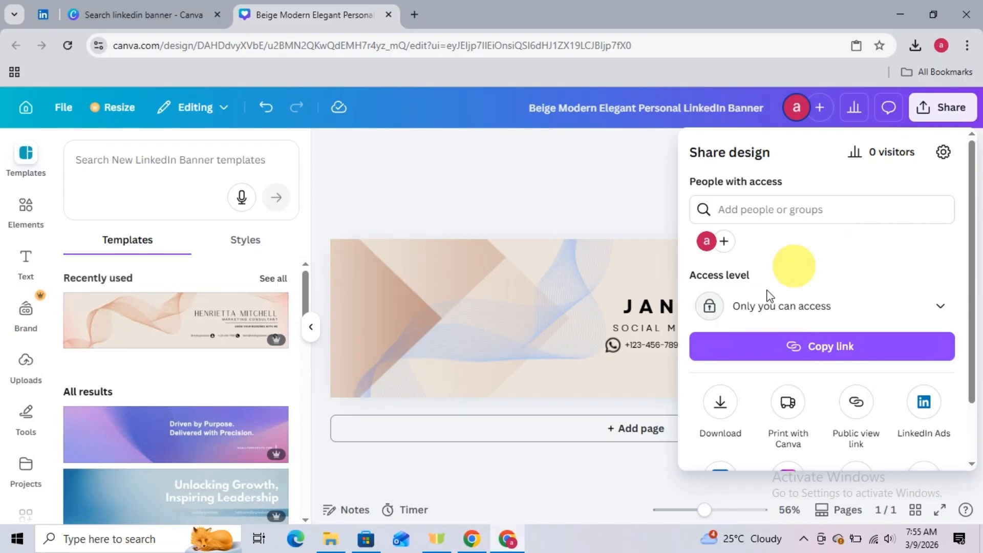
pyautogui.click(720, 404)
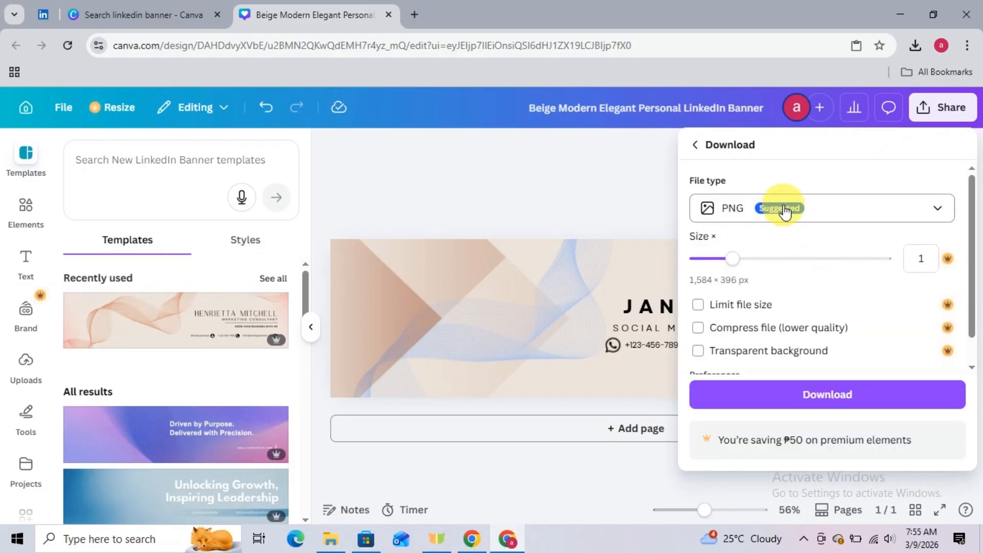
pyautogui.click(841, 398)
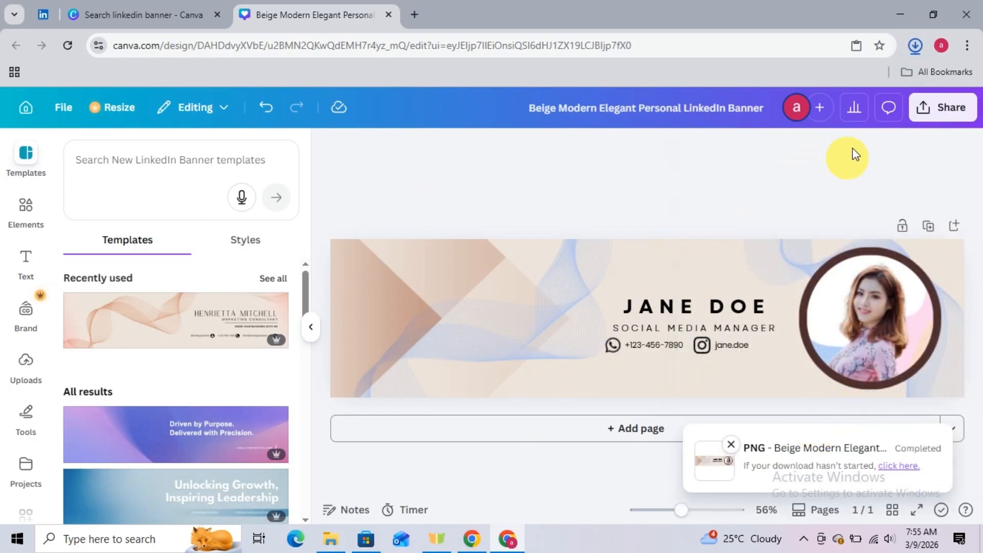
# Switch to LinkedIn, upload the downloaded Beige Modern Elegant Personal LinkedIn Banner PNG as the profile's cover image and save it with the default crop
pyautogui.click(46, 15)
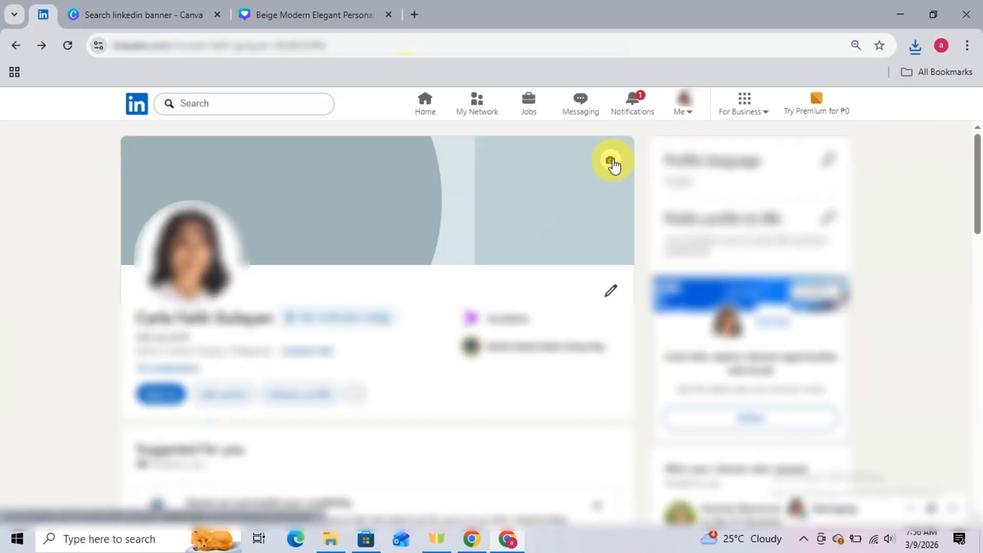
pyautogui.click(613, 161)
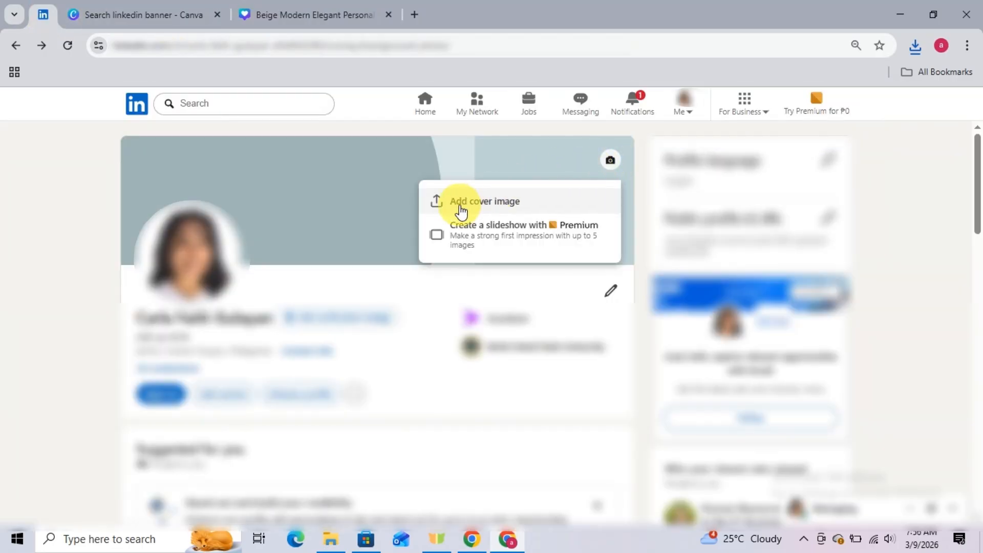
pyautogui.click(528, 200)
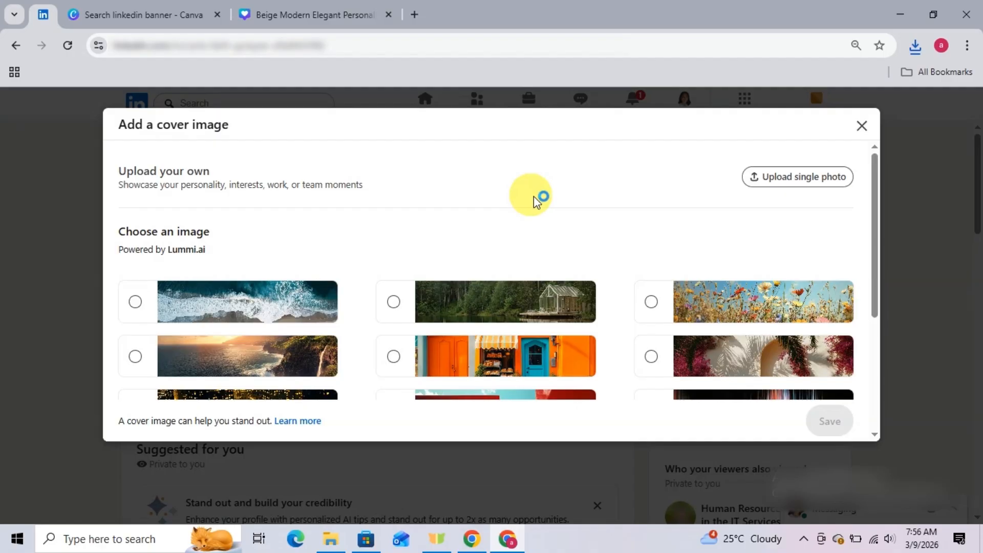
pyautogui.click(794, 180)
pyautogui.click(236, 119)
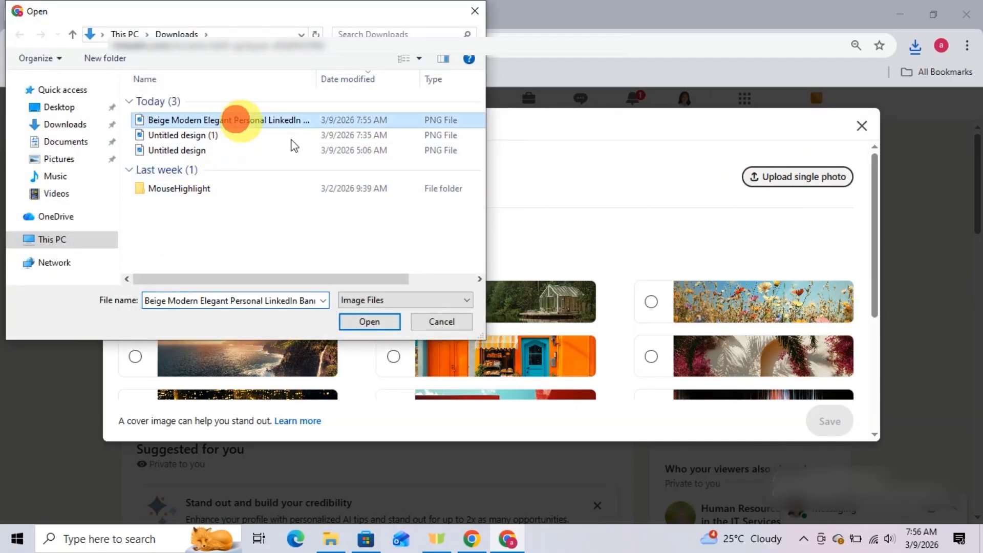
pyautogui.click(378, 321)
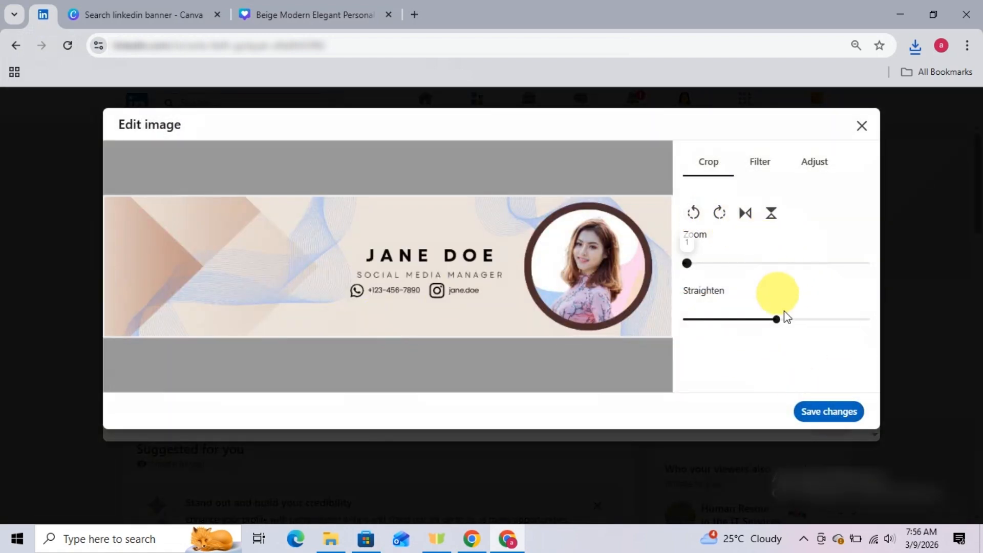
pyautogui.click(836, 415)
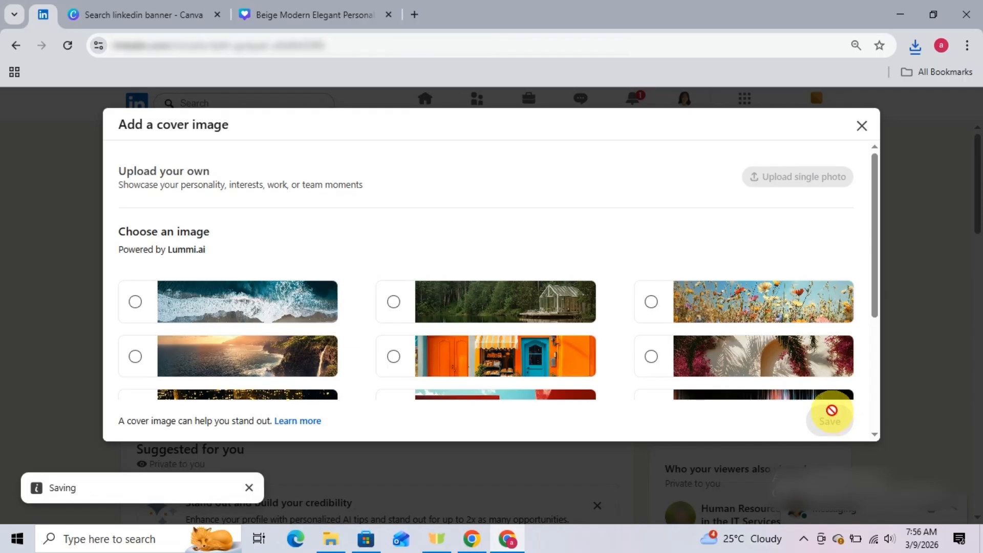